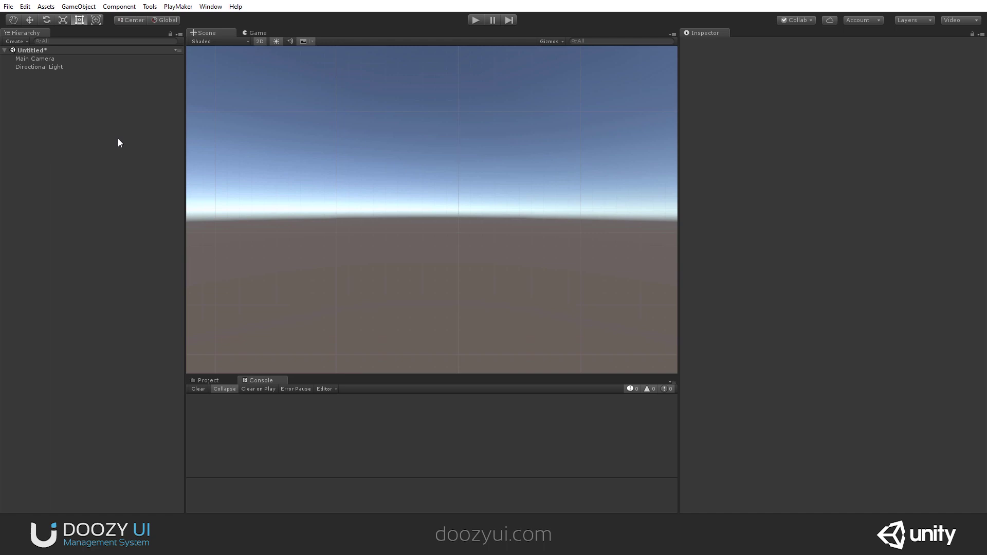
Step: Bring up the create menu in the empty Hierarchy of the untitled scene
right_click(118, 139)
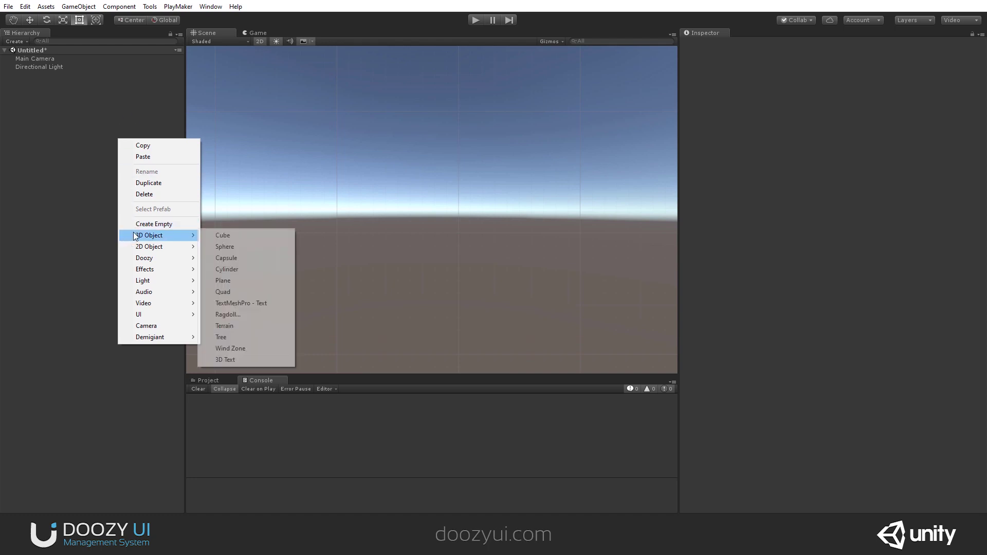
Step: Add a Doozy Radial Layout (radius 100, max angle 360) inside a new MasterCanvas
mouse_move(159, 260)
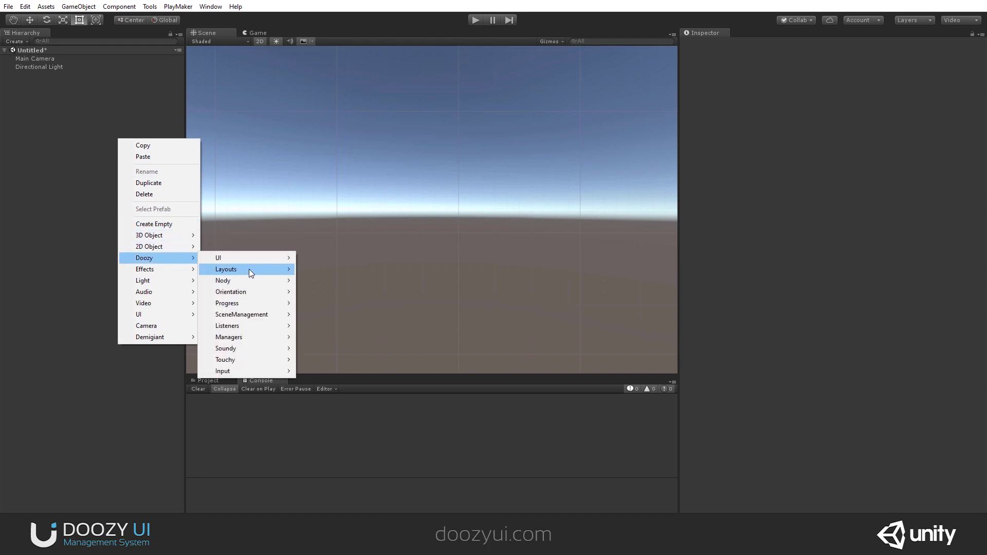
mouse_move(249, 269)
left_click(315, 272)
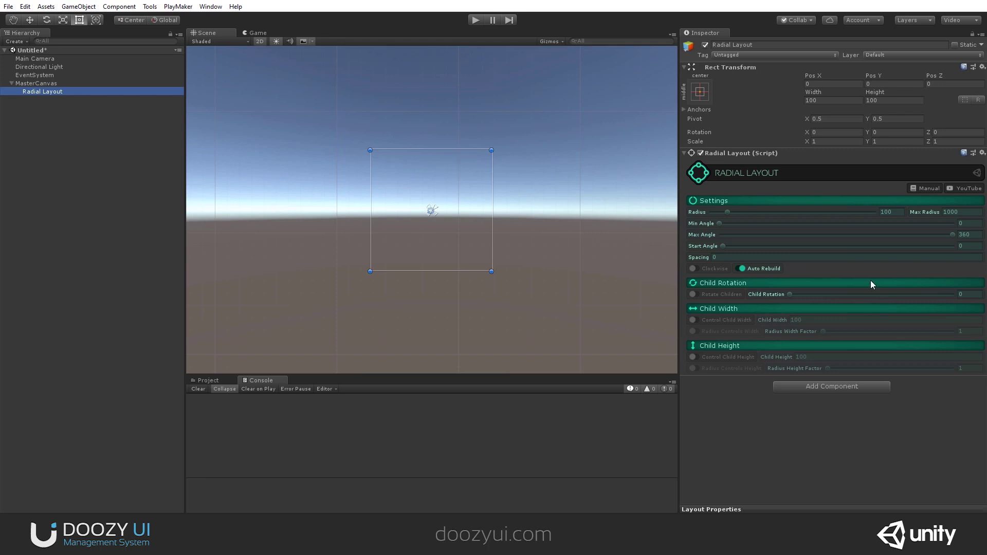
right_click(51, 93)
Step: Add a UIImage under the Radial Layout with a TextMeshPro text inside it
mouse_move(99, 212)
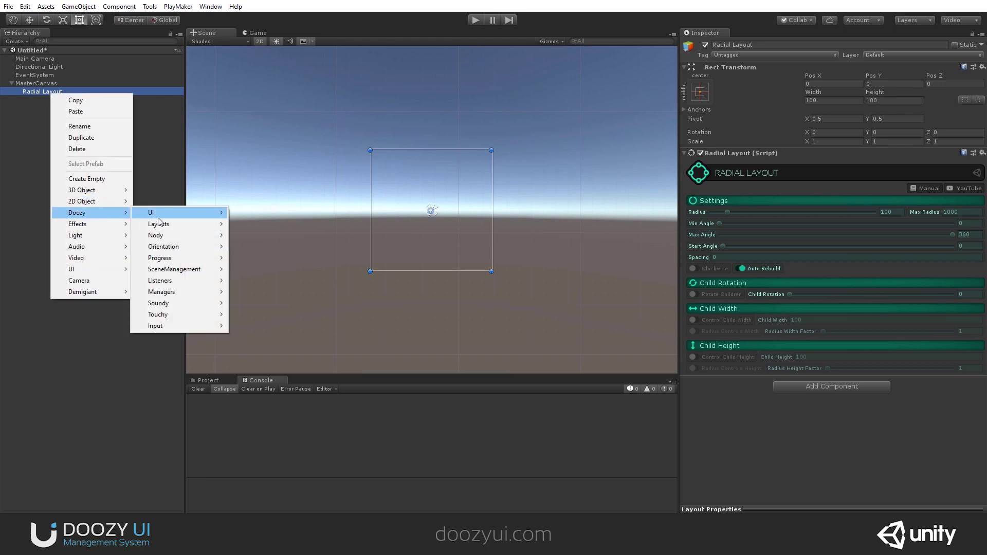
mouse_move(157, 213)
left_click(261, 248)
right_click(32, 103)
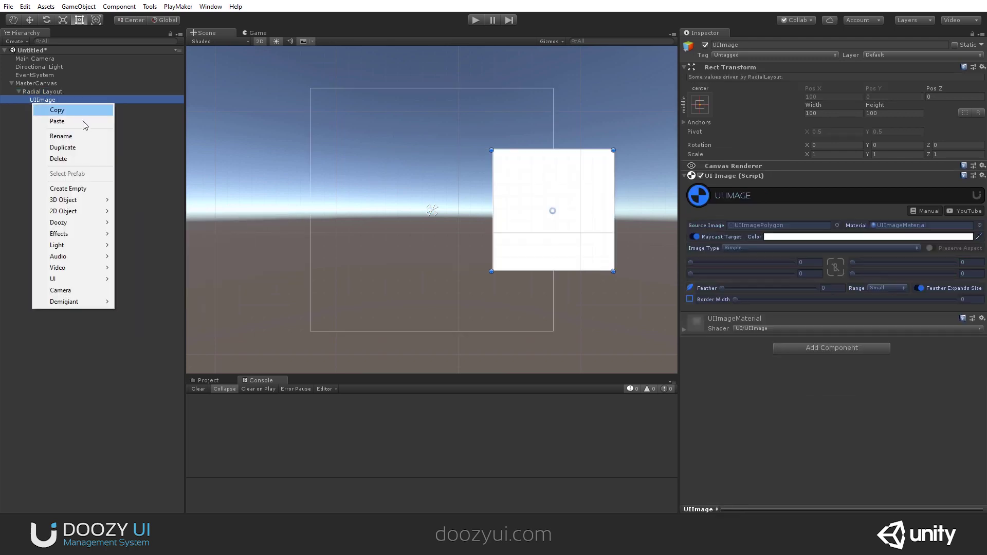
mouse_move(66, 279)
left_click(157, 292)
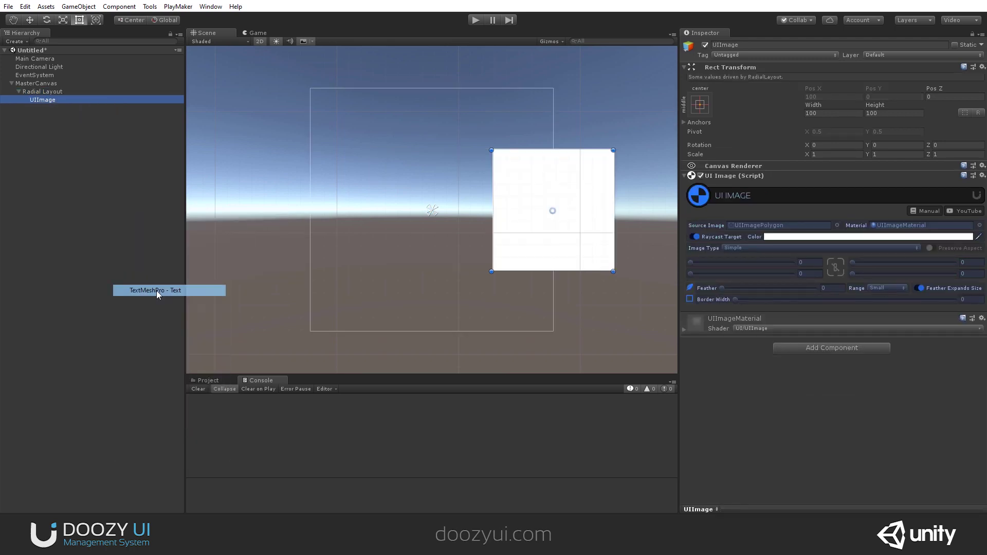
Step: Make the text a red letter 'A', stretched to fill the tile and centred both ways
left_click(771, 188)
type("A")
left_click(705, 92)
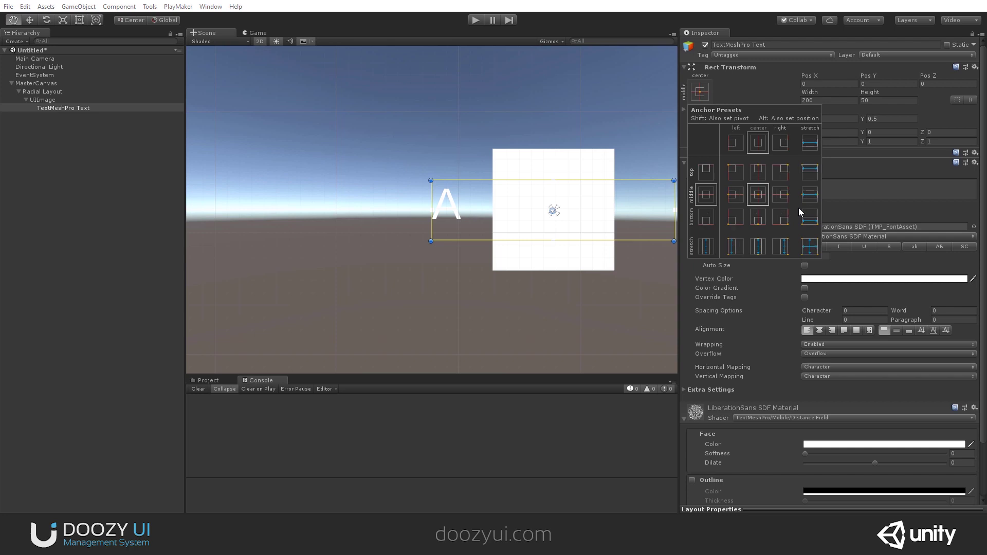
left_click(810, 247, "alt")
left_click(844, 281)
left_click_drag(684, 263, 714, 244)
left_click(734, 186)
left_click(820, 331)
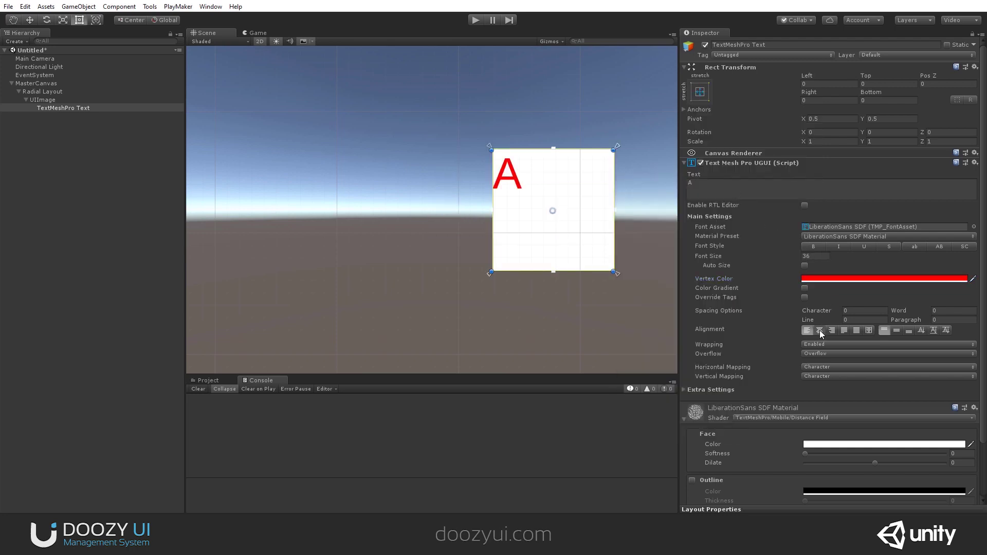
left_click(898, 331)
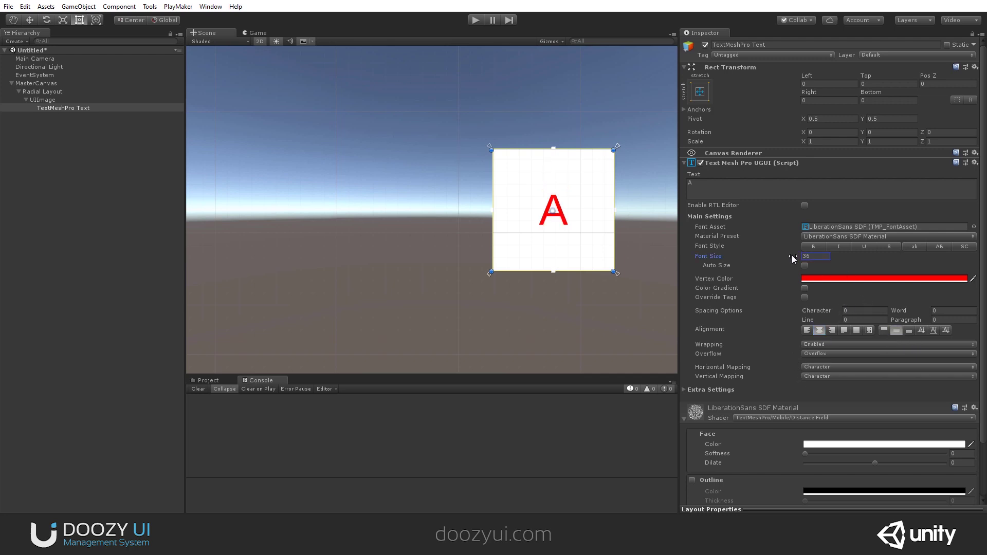
Step: Swing the A tile around the Radial Layout centre
left_click(42, 91)
scroll(387, 216, "down", 5)
scroll(387, 216, "up", 3)
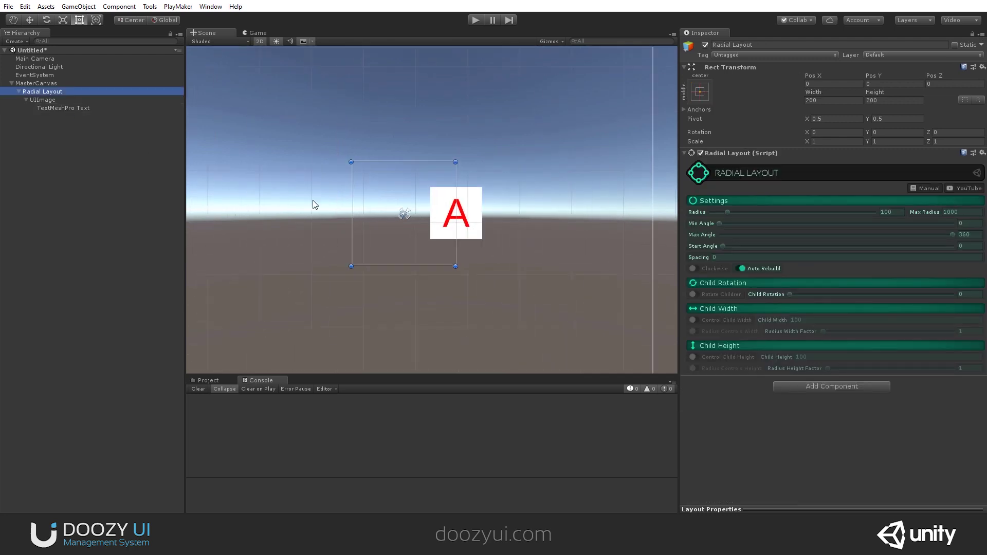
scroll(425, 208, "up", 2)
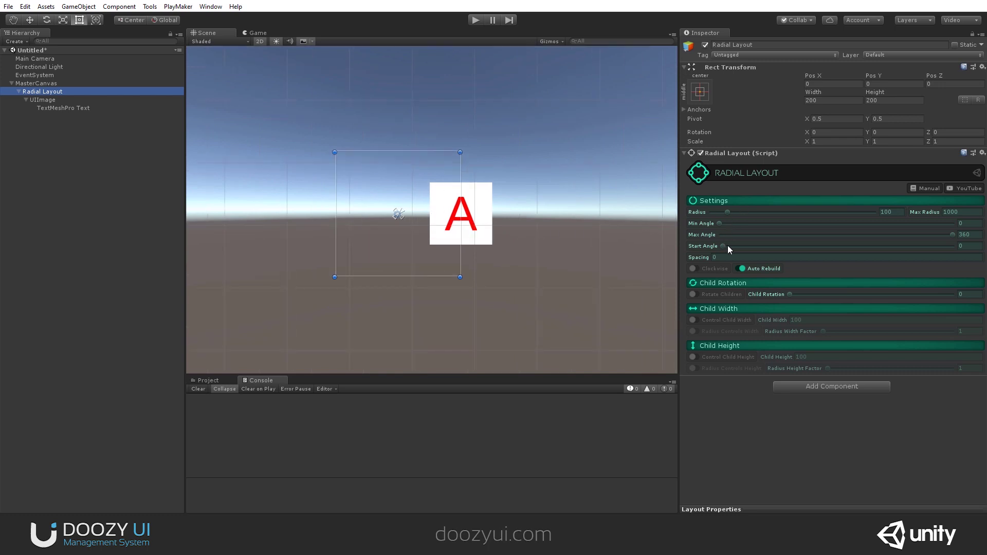
mouse_move(728, 246)
left_mouse_down()
mouse_move(919, 276)
mouse_move(733, 246)
mouse_move(767, 257)
mouse_move(928, 263)
mouse_move(717, 246)
left_mouse_up()
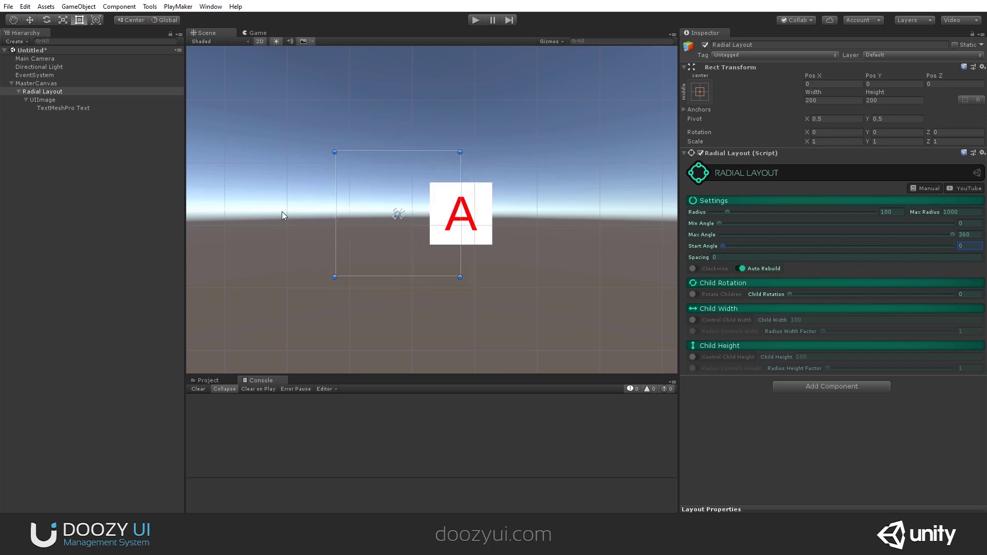
left_click(25, 99)
Step: Duplicate the UIImage tile to create copies
left_click(36, 100)
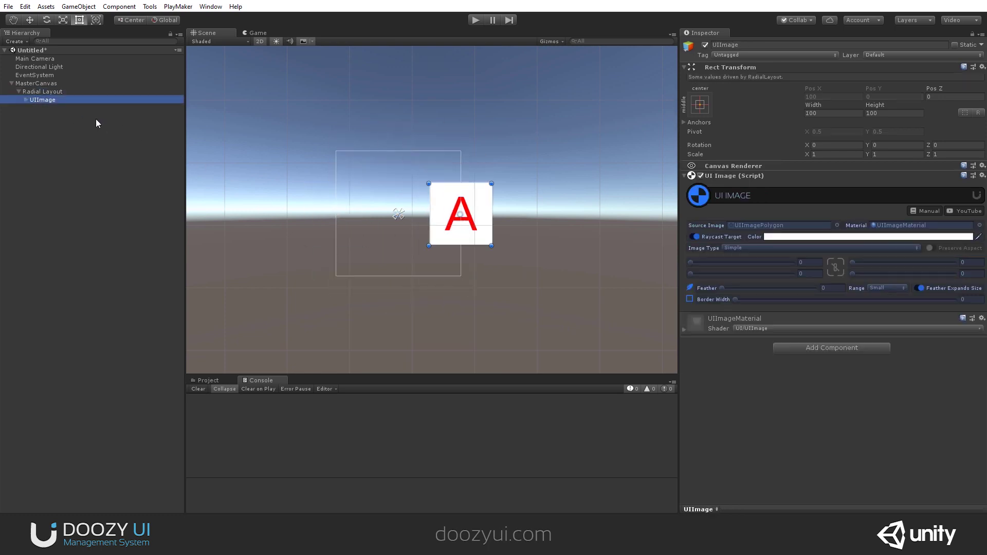
key("ctrl+d")
key("ctrl+d")
key("ctrl+d")
key("ctrl+d")
key("ctrl+d")
left_click(55, 108)
left_click(26, 108)
Step: Rename the original tile A and the first copy B, changing its letter to B
key("Up")
key("F2")
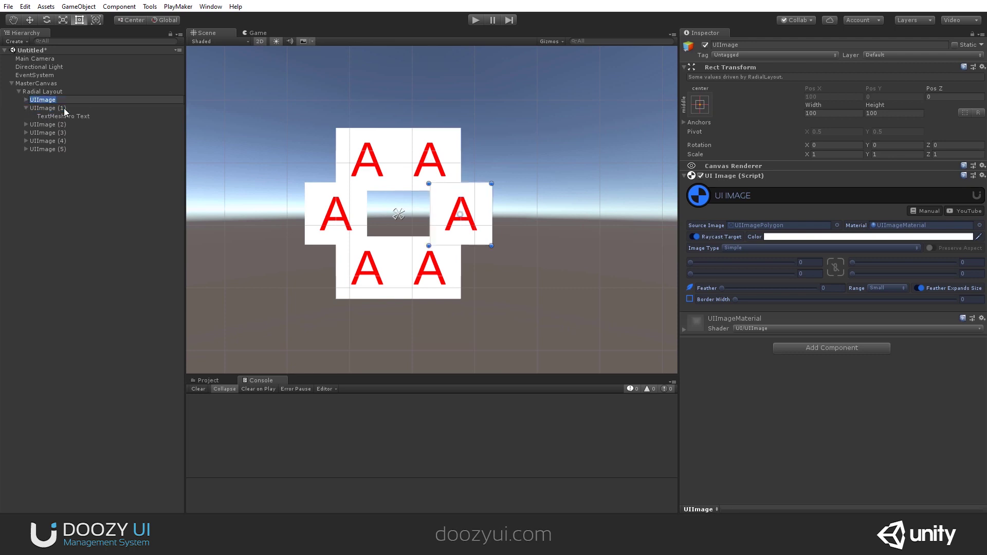
type("A")
key("Return")
key("Down")
key("F2")
type("B")
key("Return")
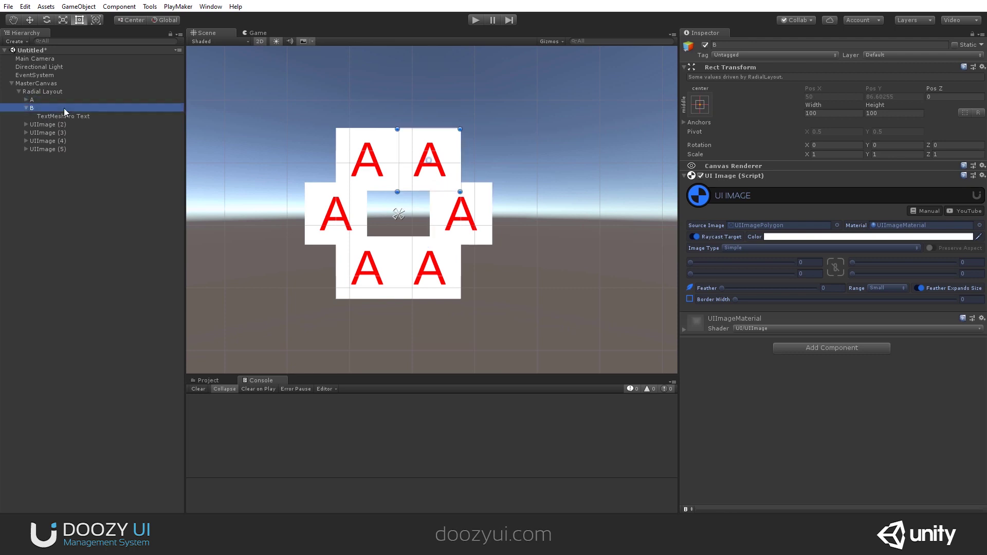
key("Down")
double_click(691, 183)
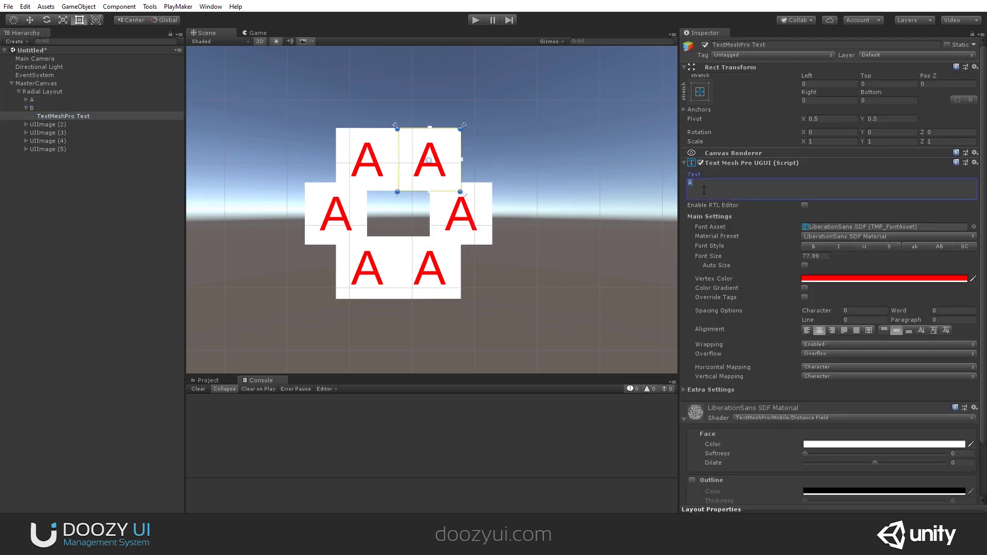
type("B")
left_click(27, 108)
Step: Rename the remaining copies C, D and onward through F
left_click(38, 118)
key("F2")
type("C")
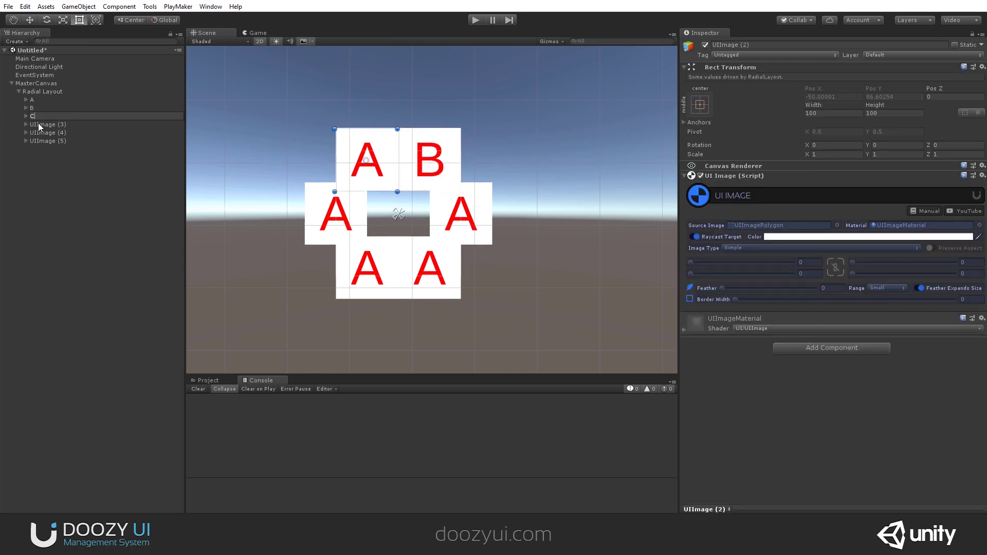
left_click(38, 123)
key("F2")
type("D")
key("Return")
left_click(31, 133)
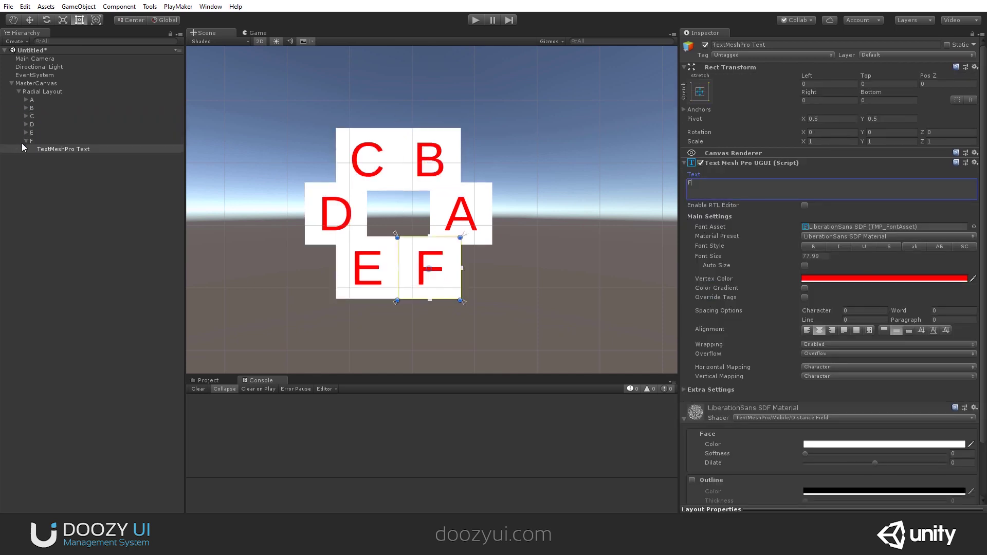
left_click(25, 141)
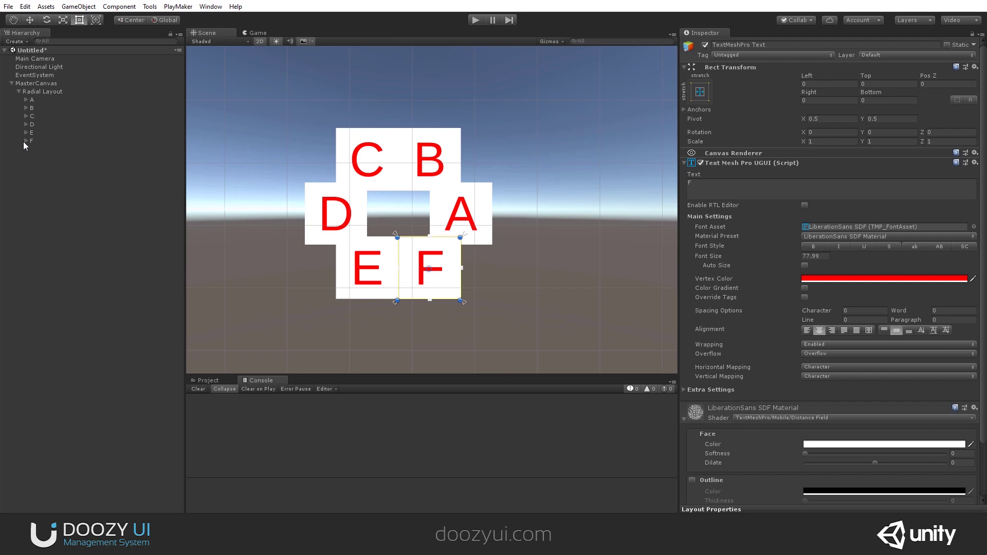
left_click(59, 93)
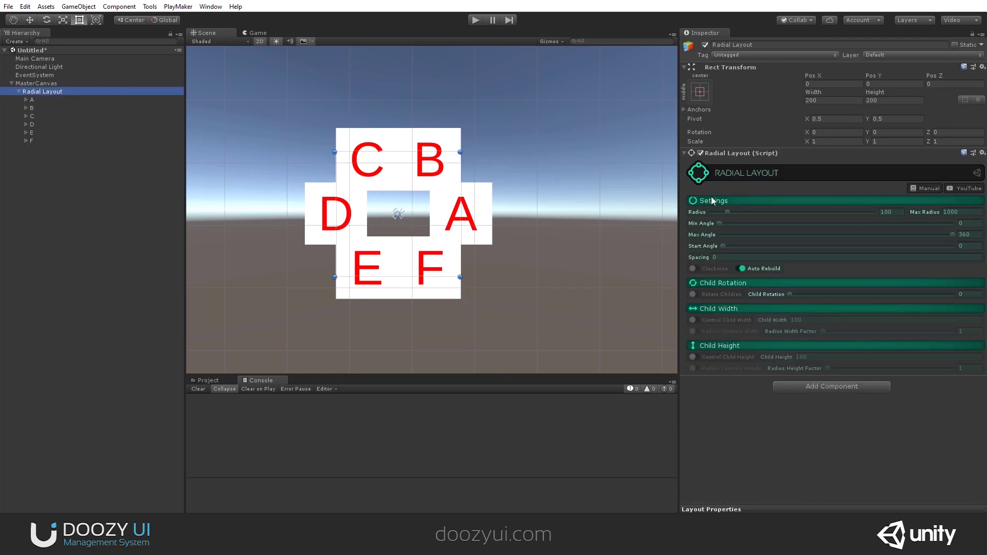
Step: Enlarge the radius to 172, adjust the angle sliders and turn on Clockwise
left_click_drag(726, 211, 775, 224)
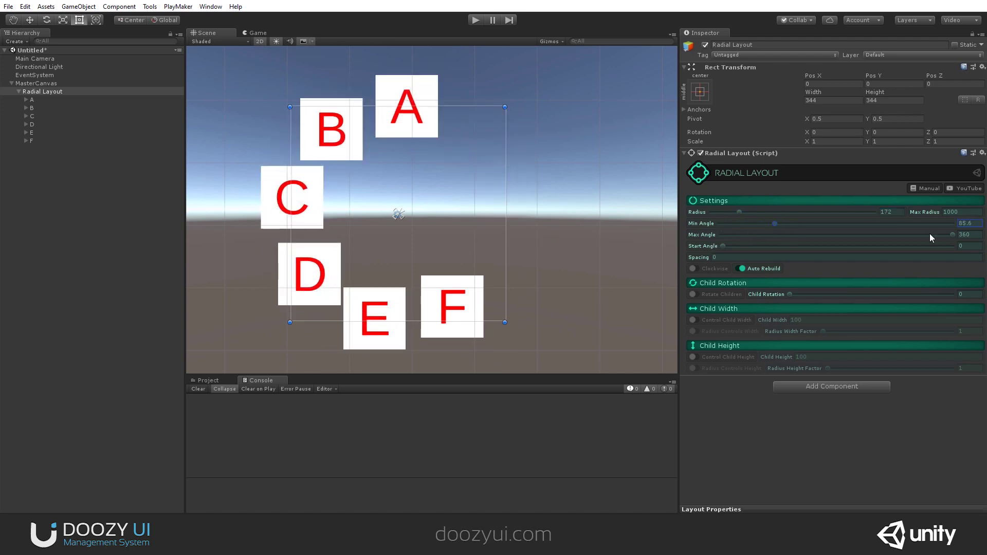
mouse_move(952, 235)
left_mouse_down()
mouse_move(748, 221)
mouse_move(801, 234)
mouse_move(963, 243)
left_mouse_up()
left_click_drag(777, 224, 740, 243)
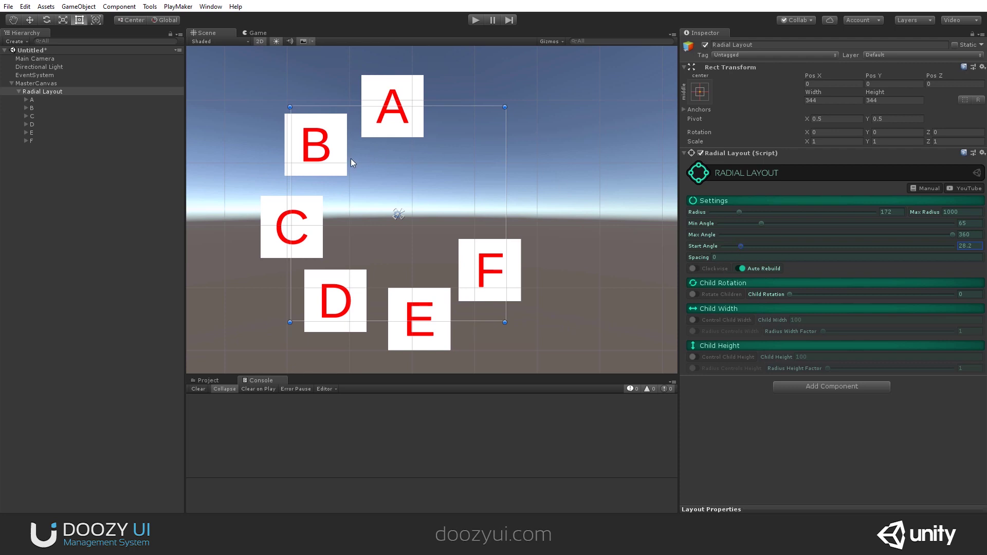
left_click(696, 270)
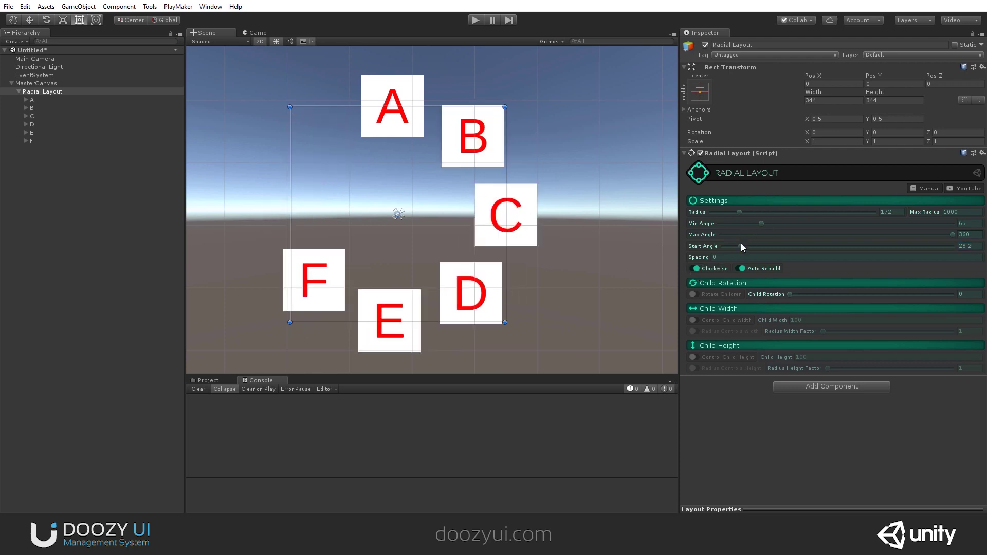
mouse_move(742, 246)
left_mouse_down()
mouse_move(832, 246)
mouse_move(732, 246)
mouse_move(767, 246)
mouse_move(757, 247)
left_mouse_up()
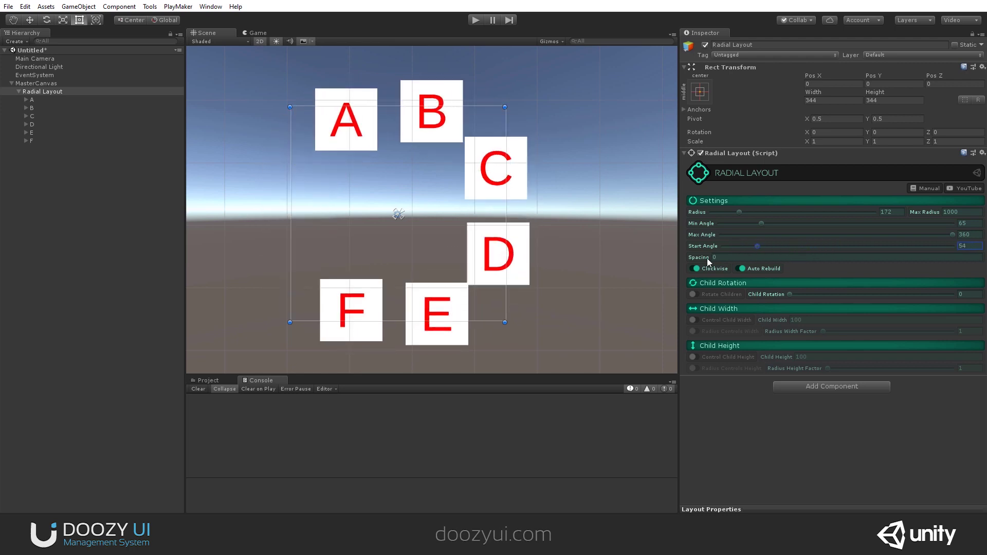
Step: Set spacing to 20, start angle to 174 and min angle to 0
left_click(732, 259)
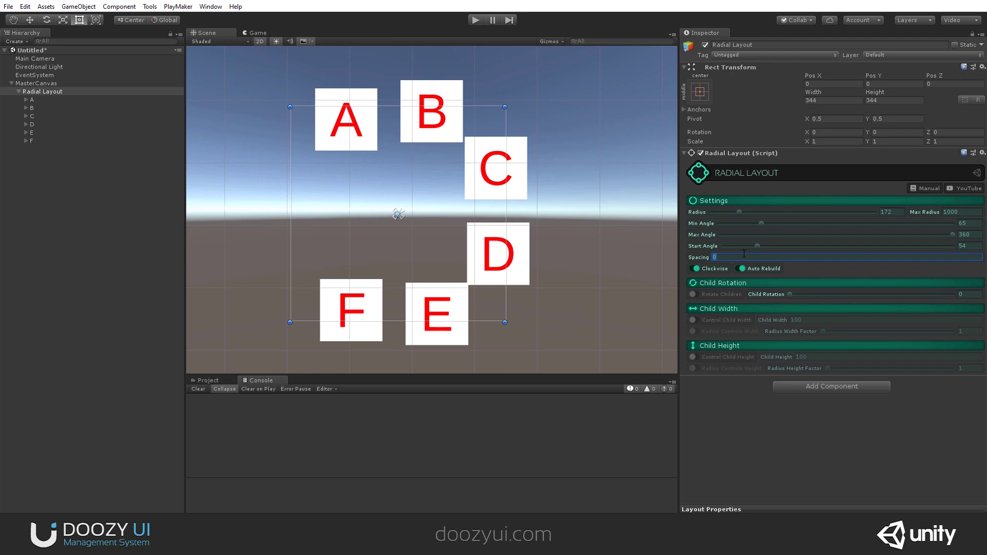
type("20")
left_click_drag(758, 246, 846, 246)
left_click_drag(762, 224, 693, 224)
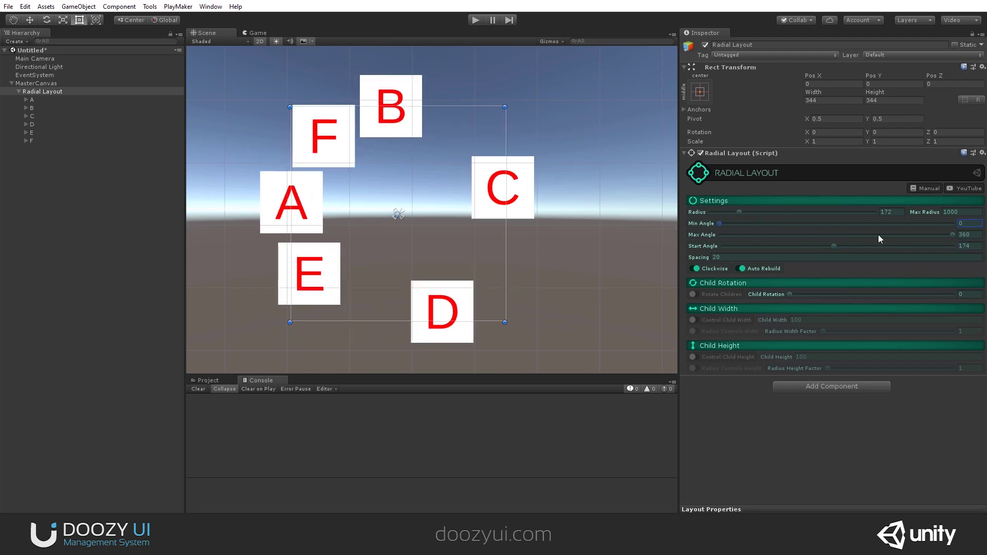
Step: Reset spacing to 0, set max angle 290.6, turn off Clockwise and start at 62.1°
left_click(724, 257)
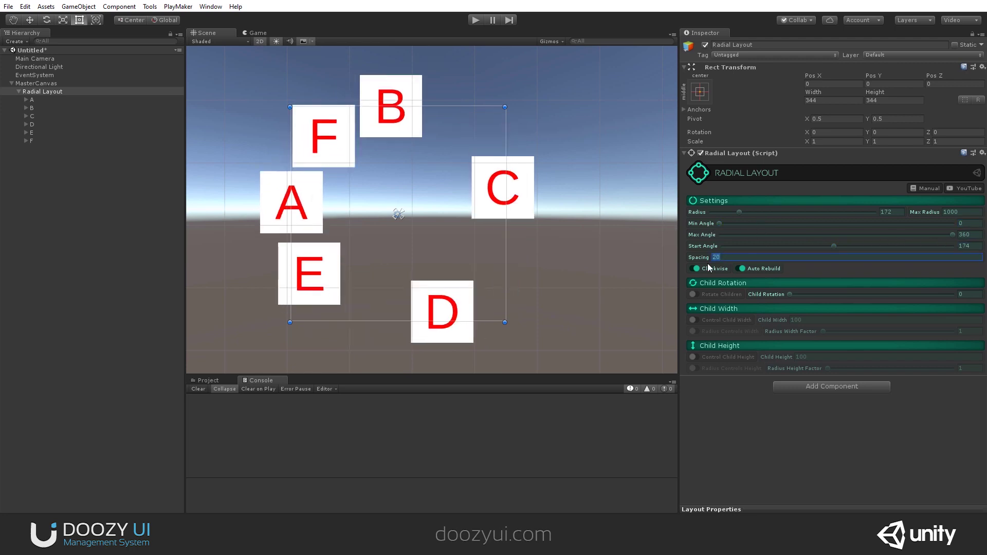
type("0")
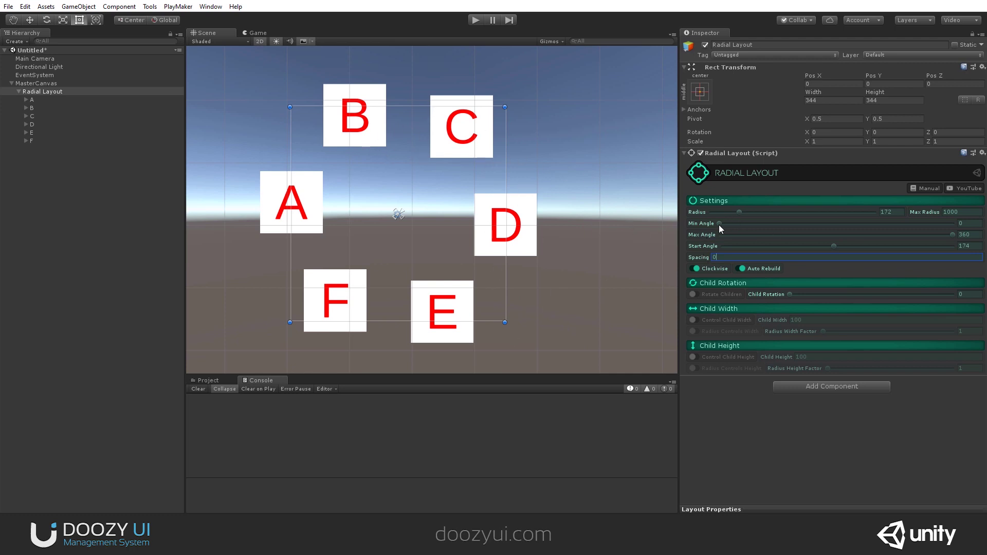
left_click_drag(720, 223, 788, 224)
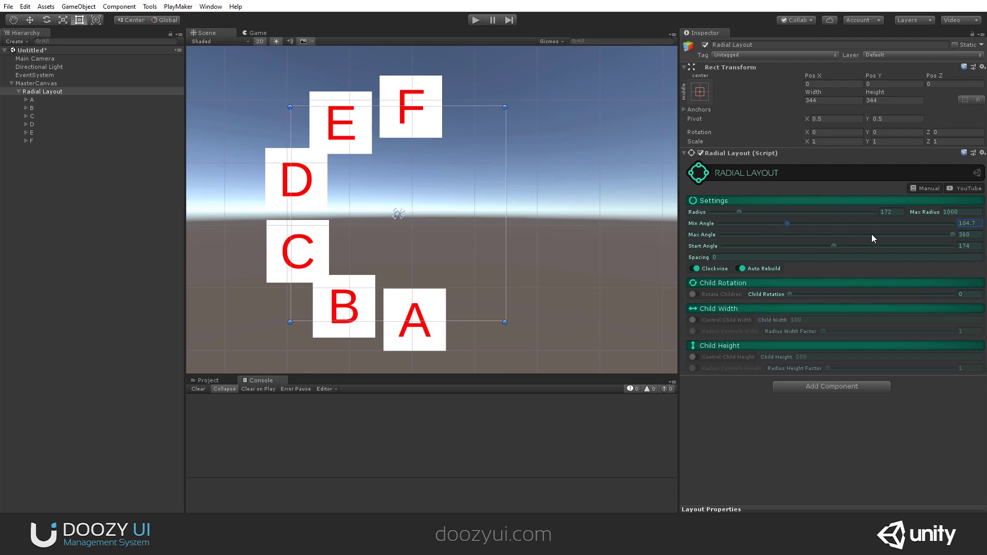
left_click_drag(949, 234, 908, 237)
left_click(700, 269)
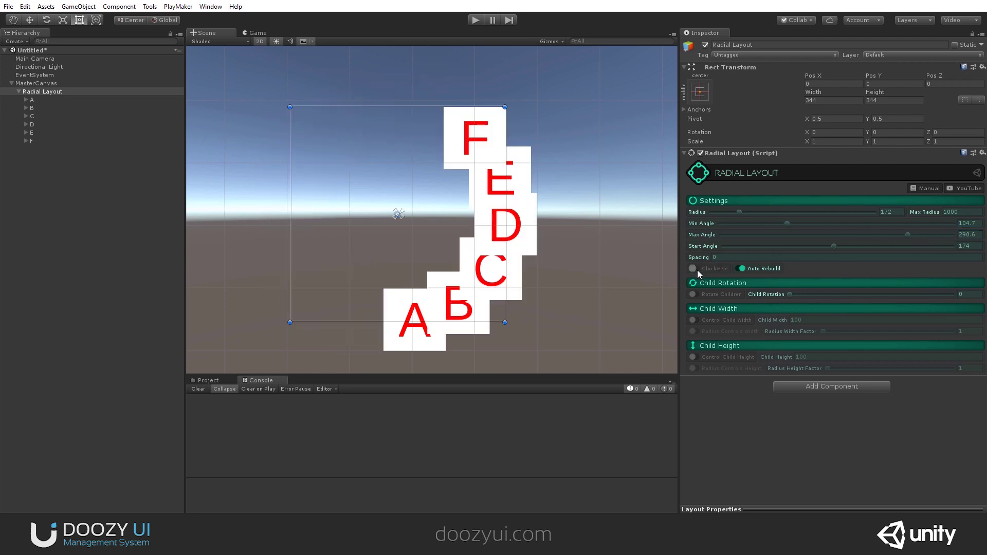
left_click_drag(834, 247, 624, 227)
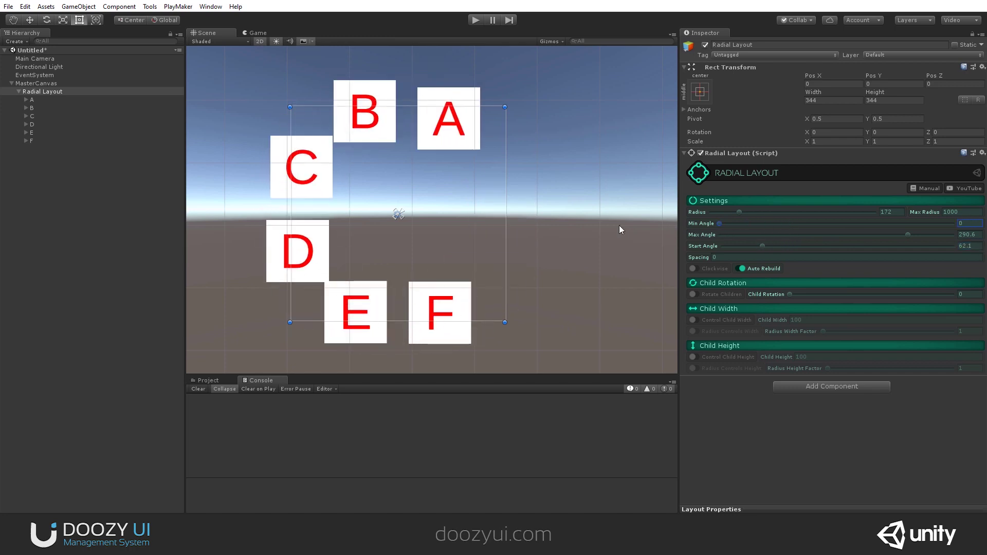
left_click(27, 101)
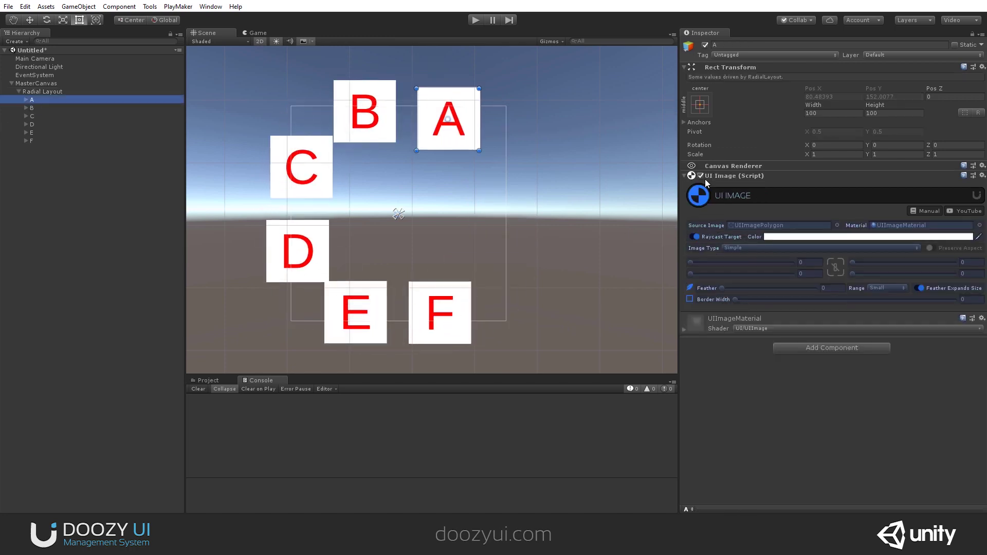
Step: Tint tile A pink and tile B orange
left_click(807, 237)
left_click_drag(693, 235, 664, 240)
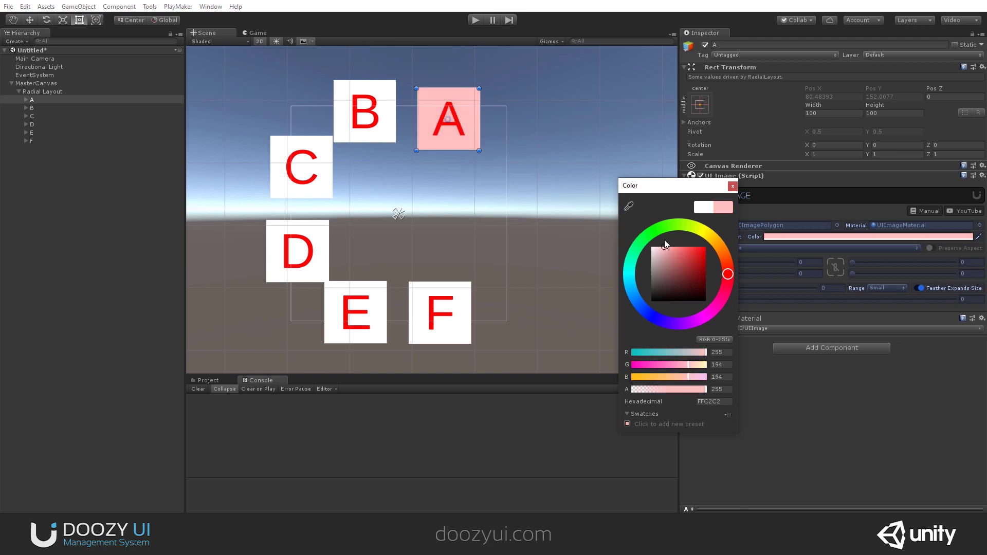
left_click(34, 109)
left_click(801, 239)
left_click_drag(721, 264, 684, 257)
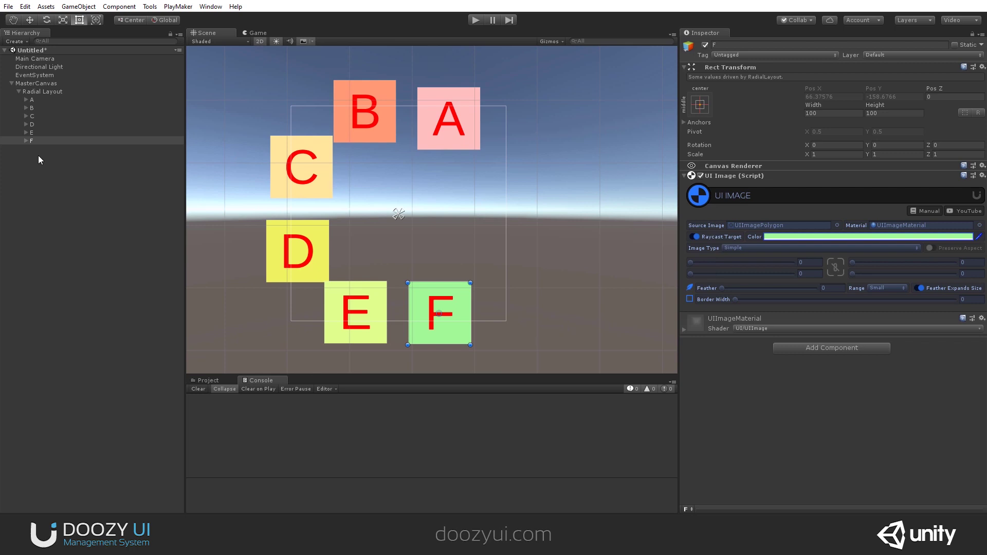
Step: Set start angle 112.8 and max angle 360, and turn on Rotate Children
left_click(42, 92)
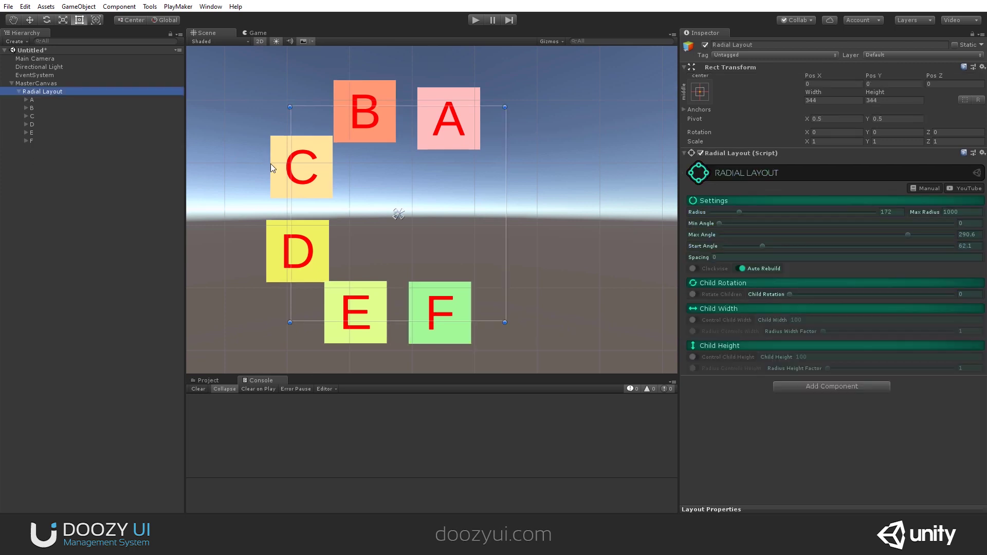
left_click_drag(761, 249, 793, 246)
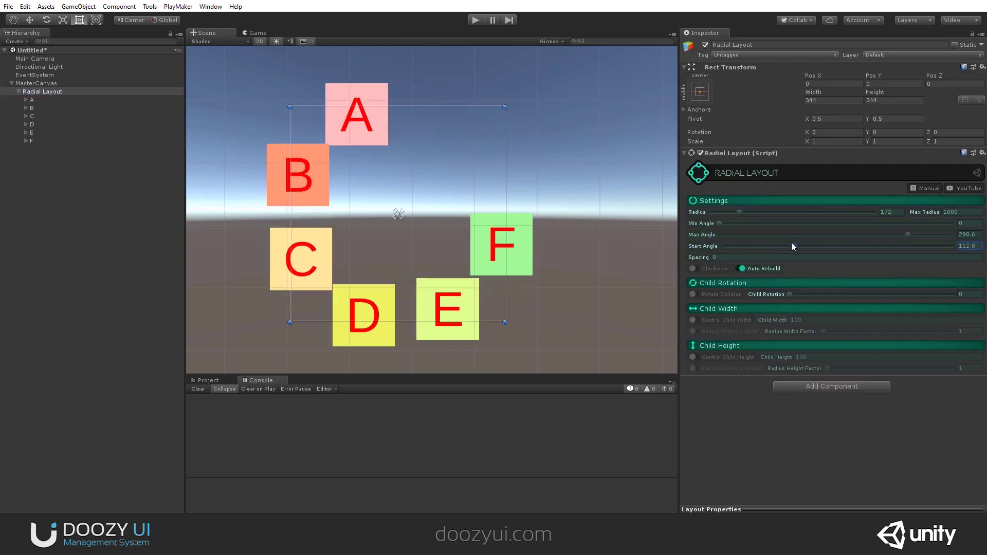
left_click_drag(908, 234, 956, 234)
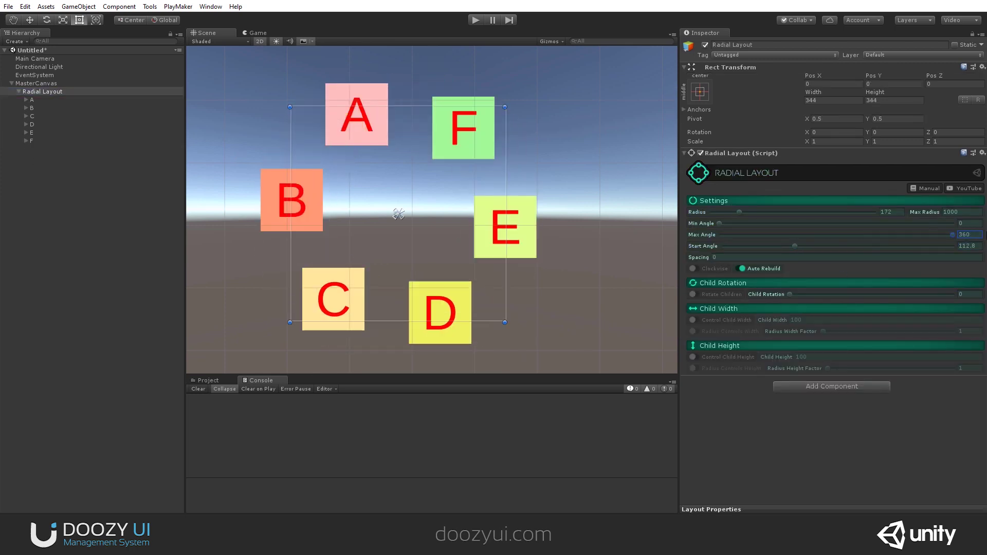
left_click(693, 295)
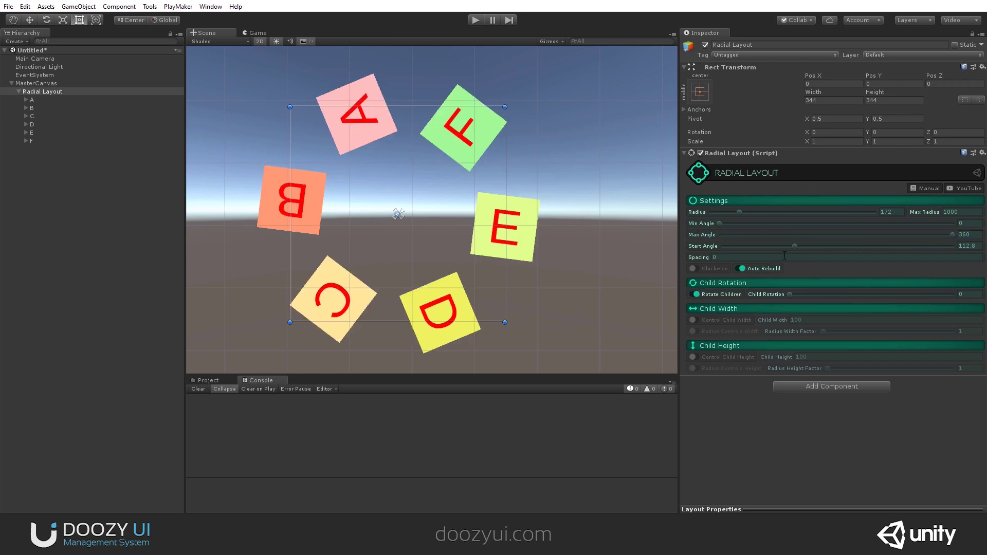
Step: Toggle Rotate Children off and on, then set Child Rotation to 270
mouse_move(796, 248)
left_mouse_down()
mouse_move(707, 242)
mouse_move(779, 246)
left_mouse_up()
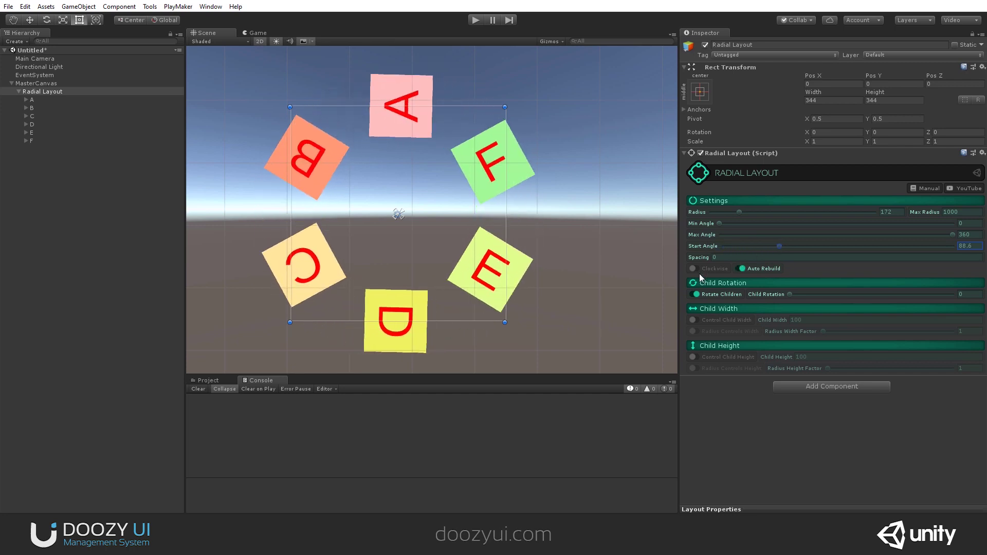
left_click(697, 295)
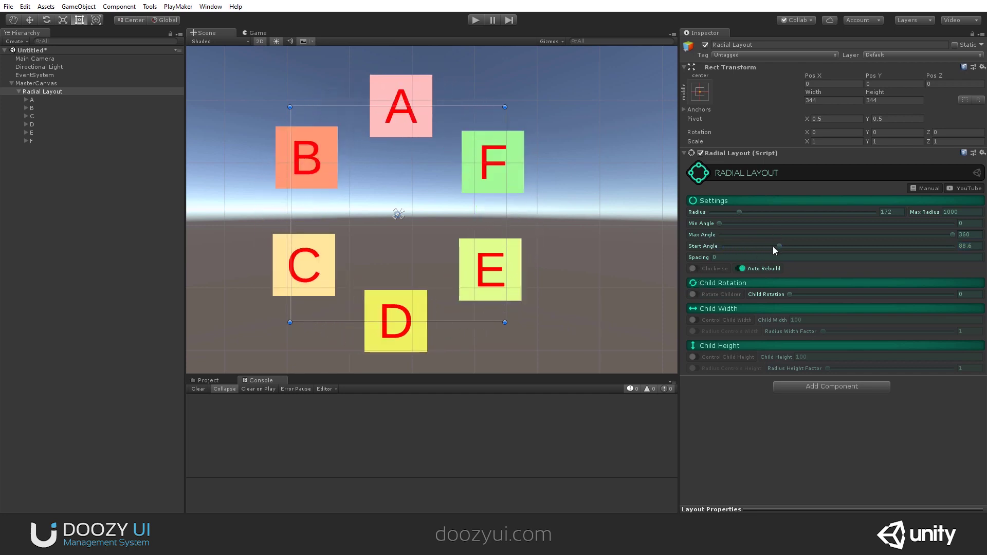
mouse_move(773, 246)
left_mouse_down()
mouse_move(809, 242)
mouse_move(772, 236)
mouse_move(826, 247)
mouse_move(762, 245)
left_mouse_up()
left_click(696, 295)
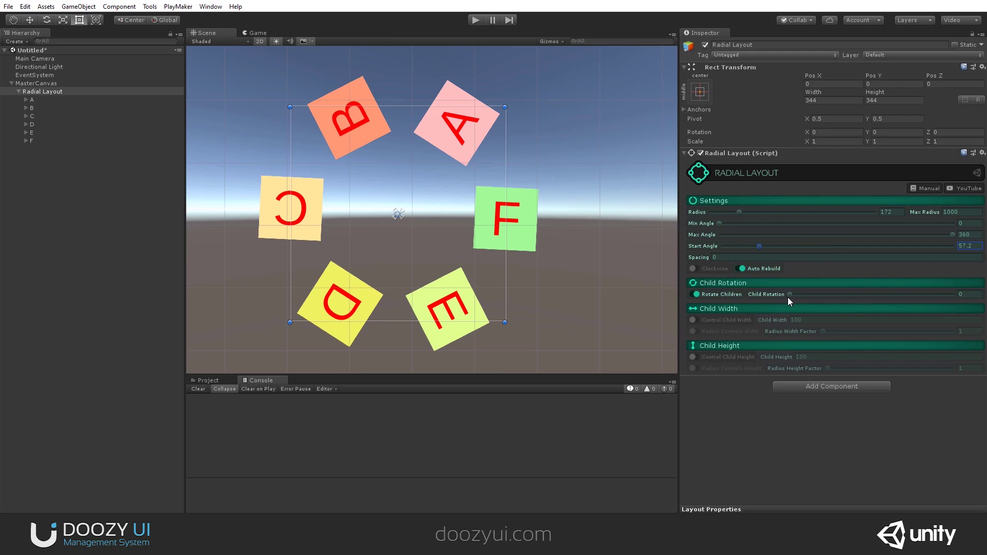
left_click_drag(790, 294, 911, 294)
left_click(977, 294)
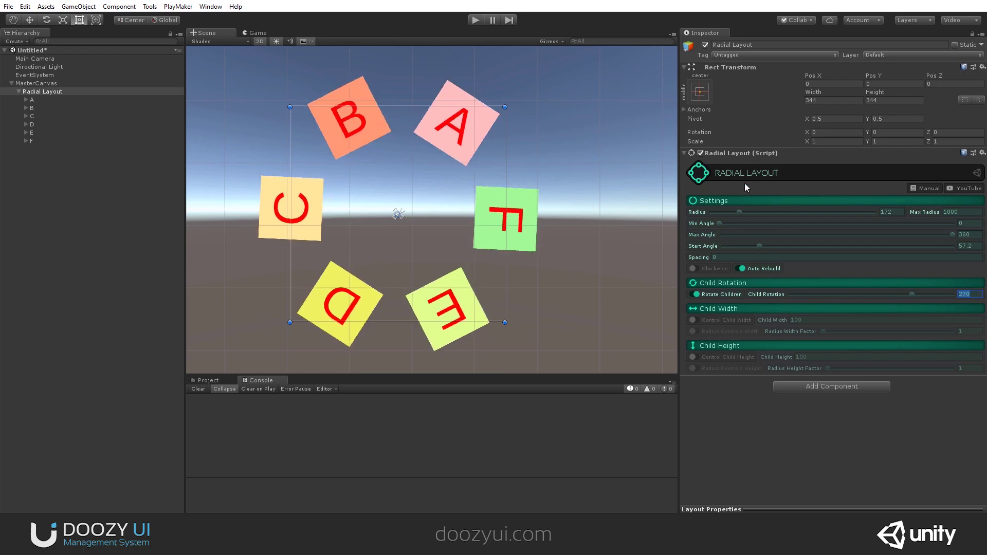
Step: Run tiles clockwise from A at top (start 91.1), radius 185, enabling Control Child Width
left_click_drag(760, 247, 782, 246)
left_click(694, 294)
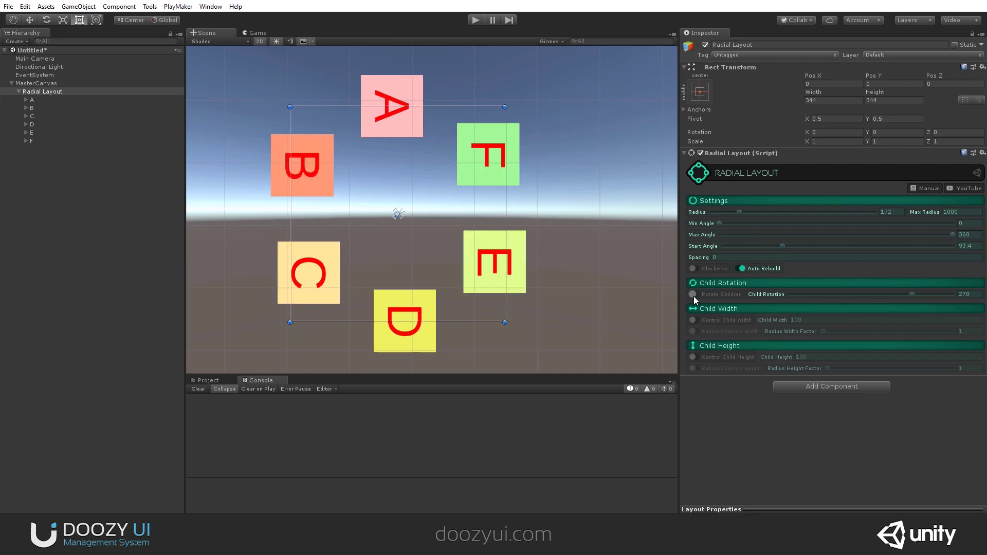
mouse_move(782, 249)
left_mouse_down()
mouse_move(851, 247)
mouse_move(752, 239)
mouse_move(779, 250)
mouse_move(767, 247)
left_mouse_up()
left_click(694, 268)
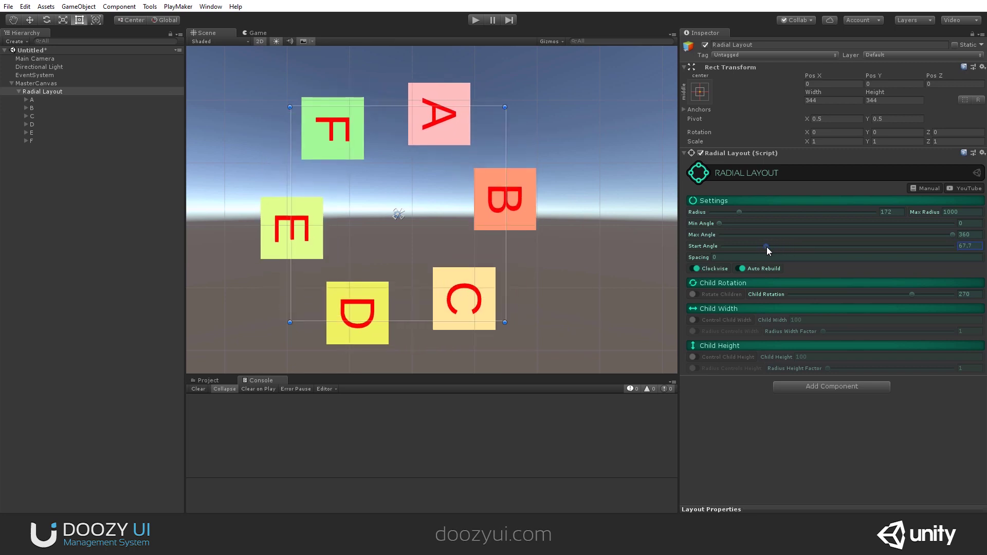
left_click(696, 294)
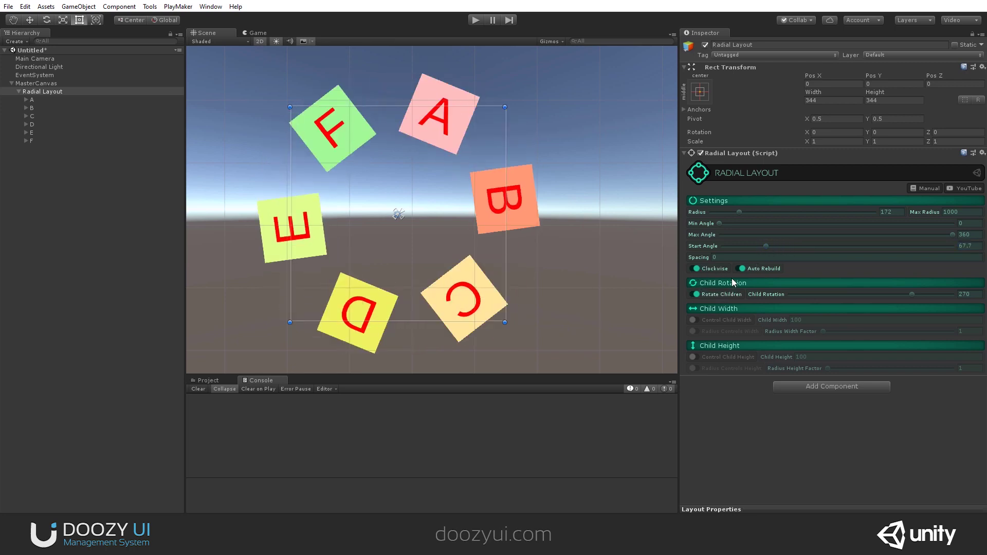
left_click_drag(766, 247, 779, 245)
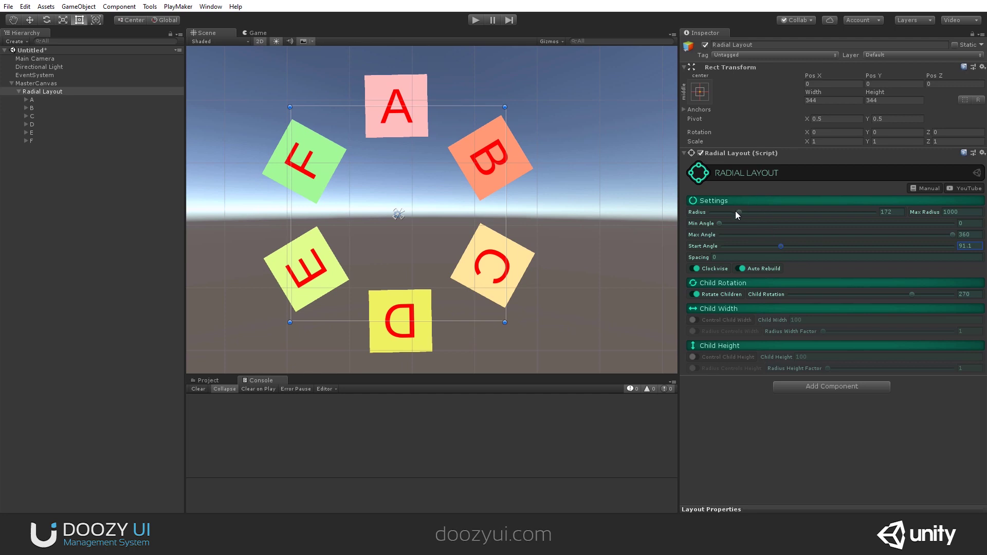
mouse_move(736, 212)
left_mouse_down()
mouse_move(769, 211)
mouse_move(728, 211)
left_mouse_up()
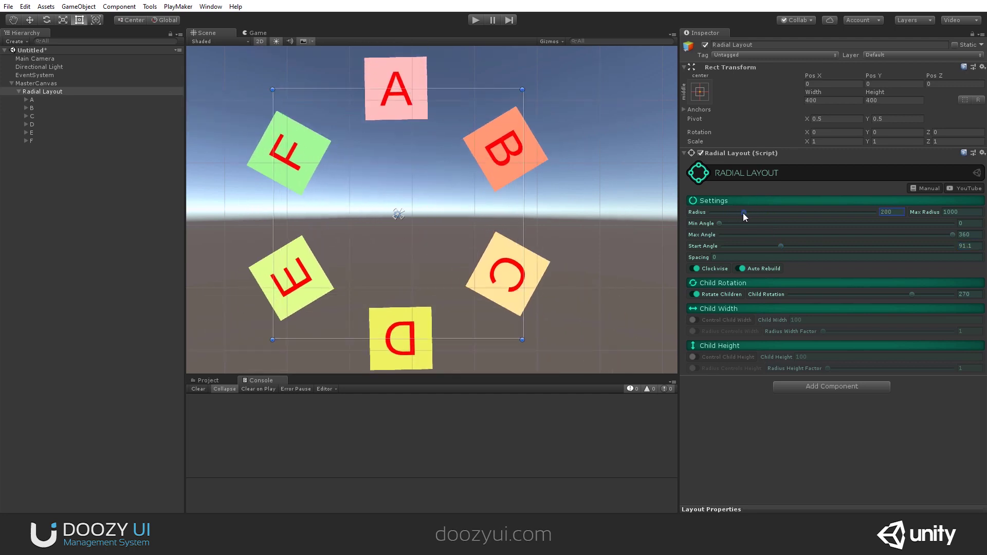
left_click_drag(743, 213, 740, 213)
left_click(694, 320)
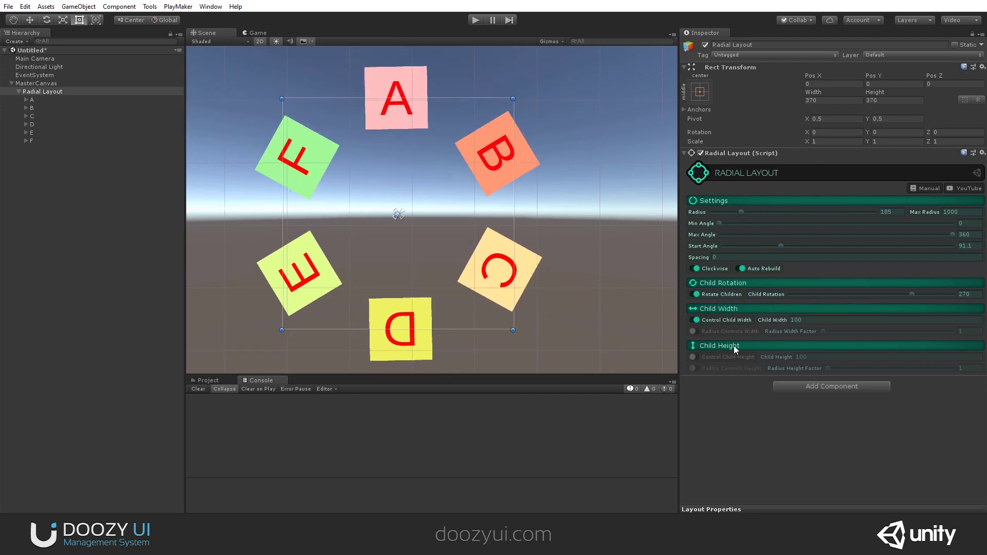
Step: Check tile A, then try Child Width values of 50 and 200
left_click(31, 100)
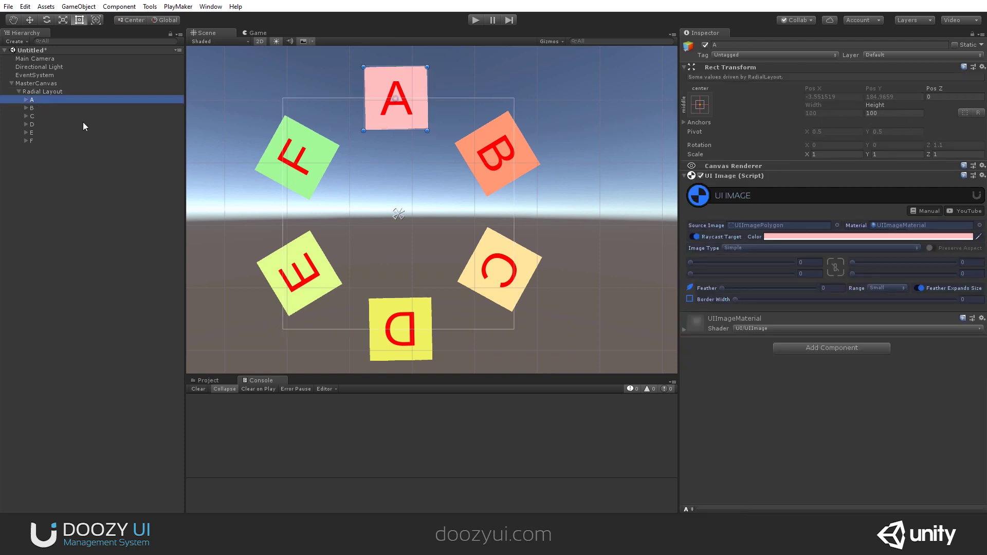
left_click(56, 94)
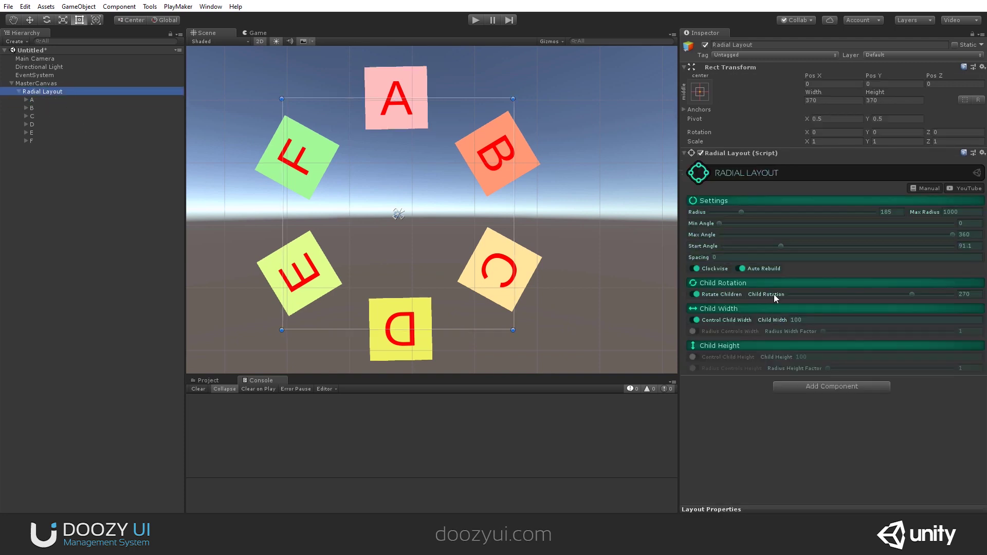
left_click(807, 320)
type("50")
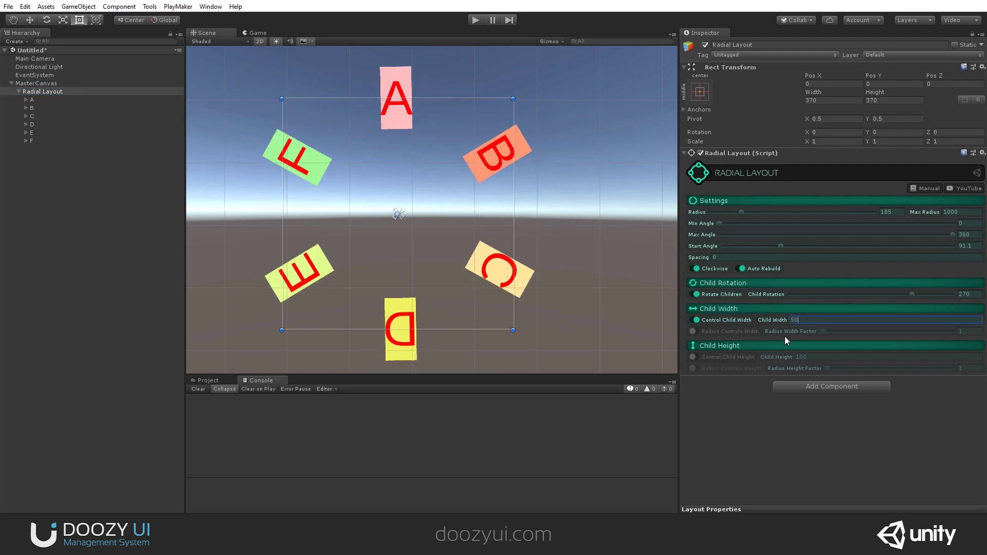
key("ctrl+a")
type("200")
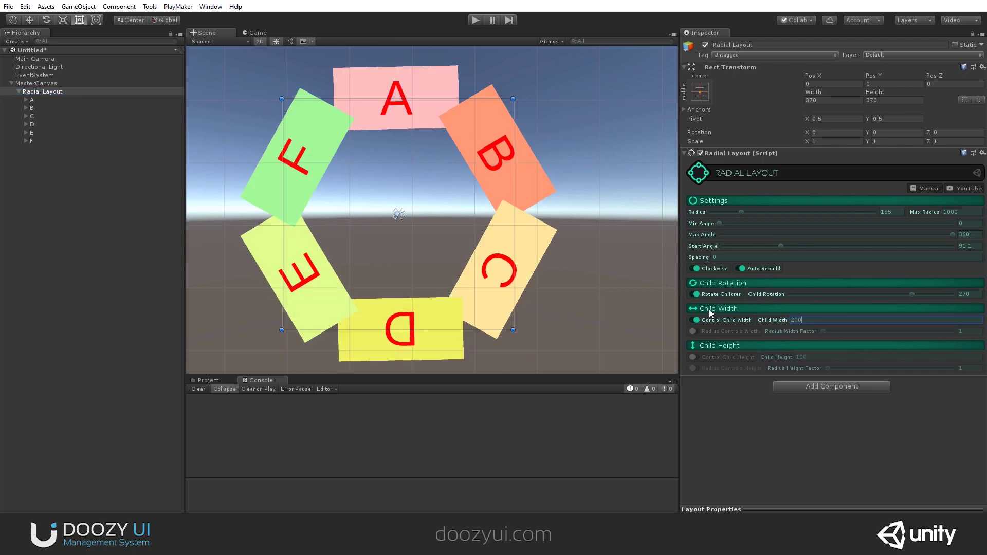
Step: Set start angle 115.3, Child Width 100, and enable Radius Controls Width
left_click_drag(780, 246, 794, 270)
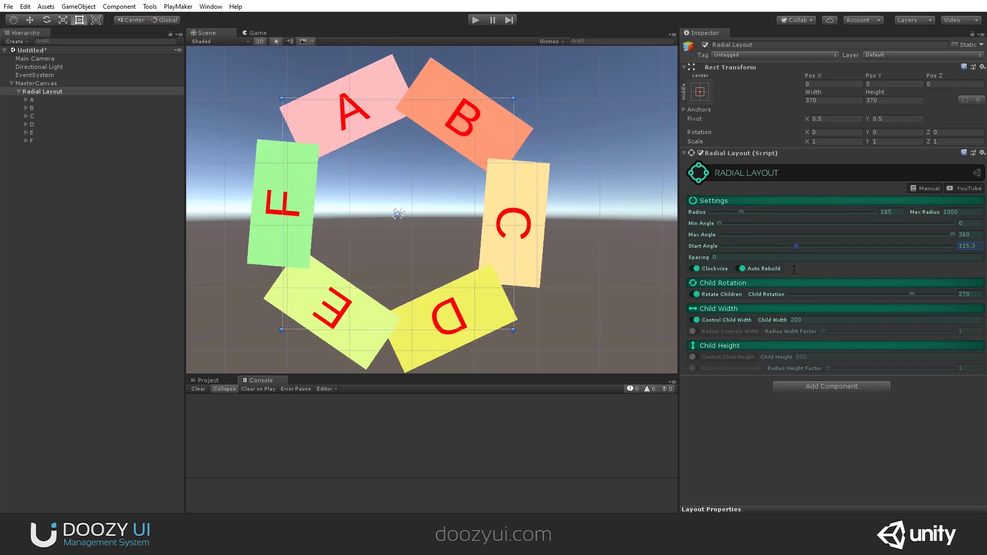
left_click(805, 321)
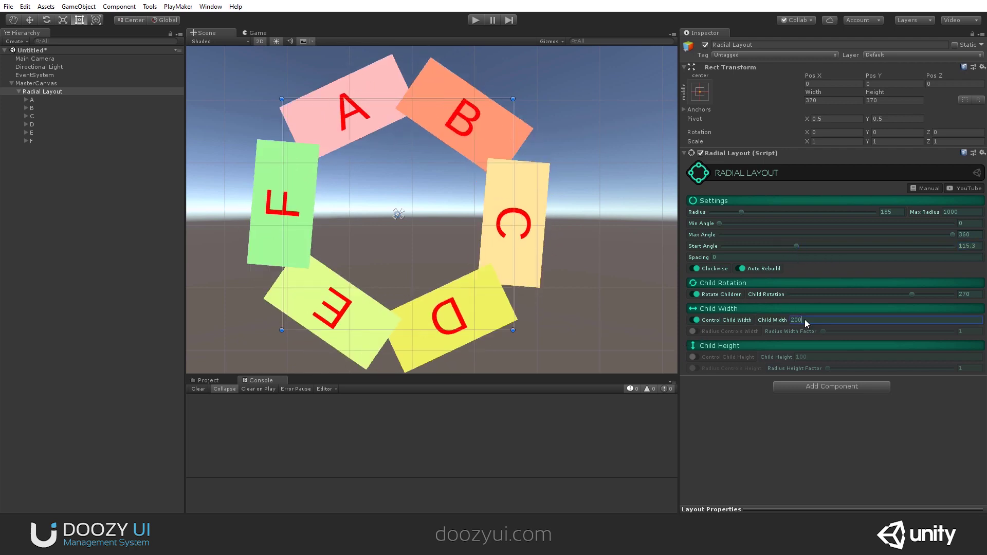
type("100")
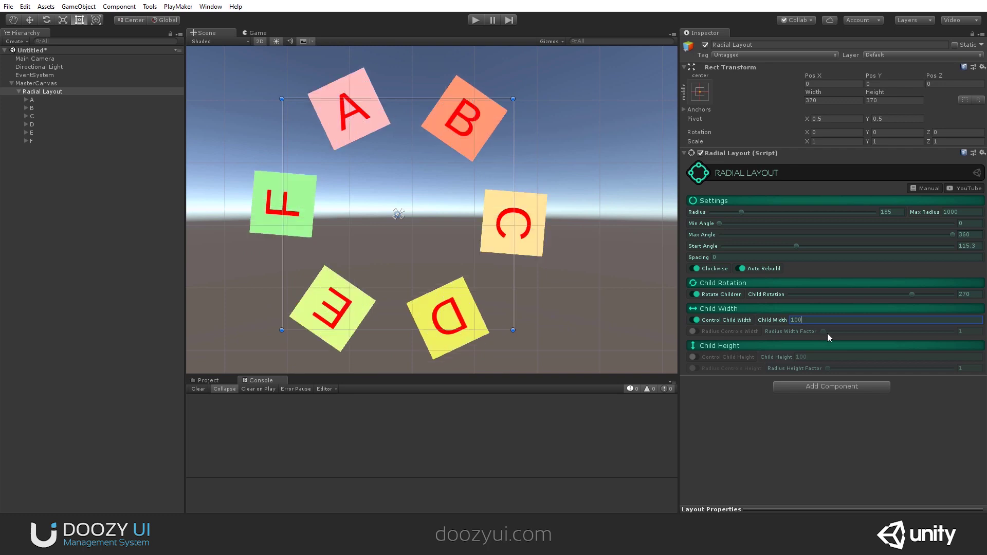
left_click(693, 331)
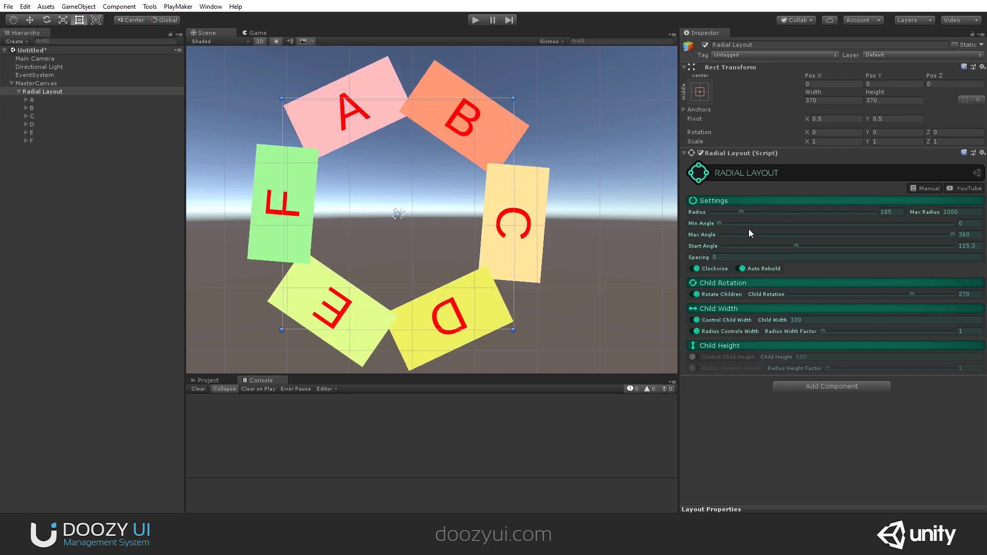
Step: Set Child Width 20 and Radius Width Factor 4.2, settling the radius at 283
mouse_move(741, 211)
left_mouse_down()
mouse_move(769, 210)
mouse_move(760, 210)
left_mouse_up()
scroll(510, 181, "down", 4)
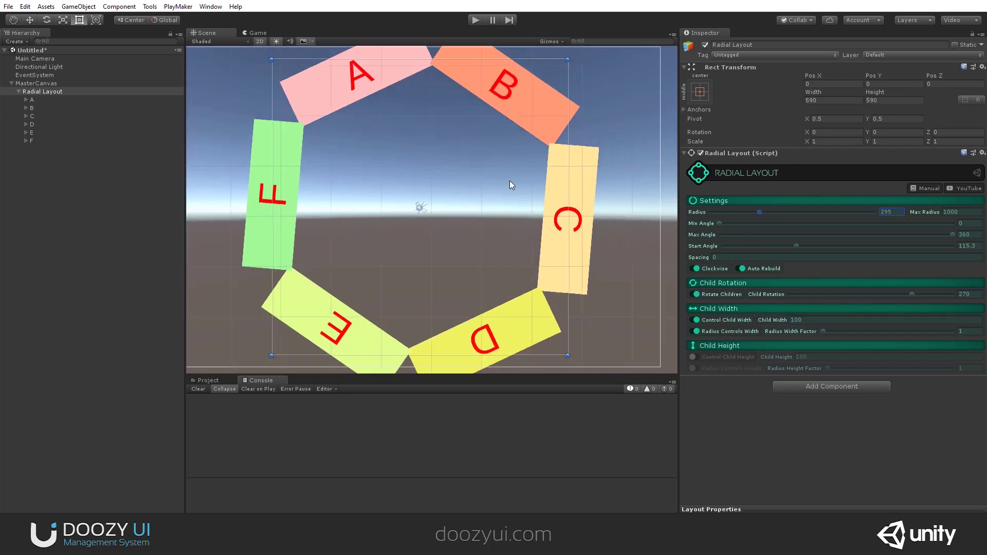
scroll(505, 184, "down", 2)
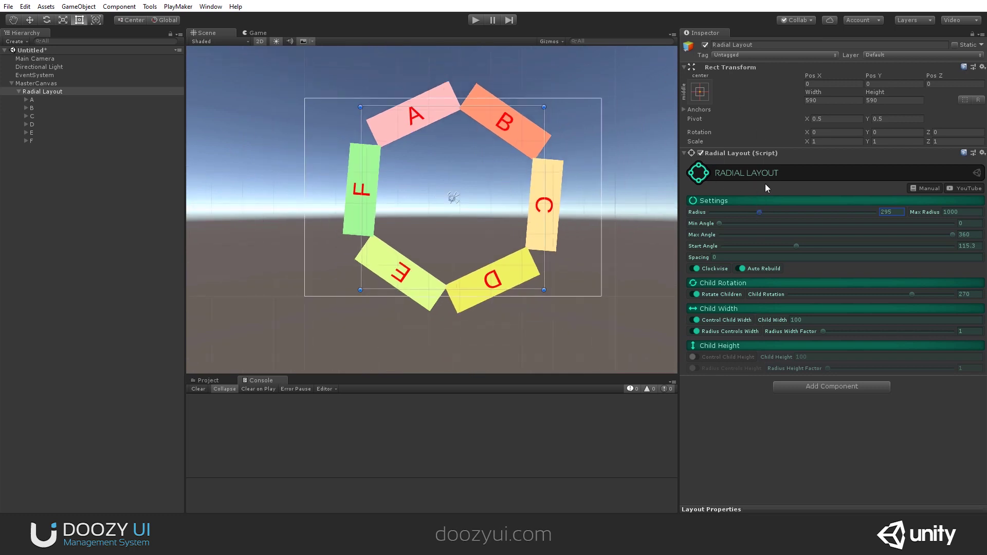
mouse_move(770, 214)
left_mouse_down()
mouse_move(726, 213)
mouse_move(770, 215)
mouse_move(761, 214)
left_mouse_up()
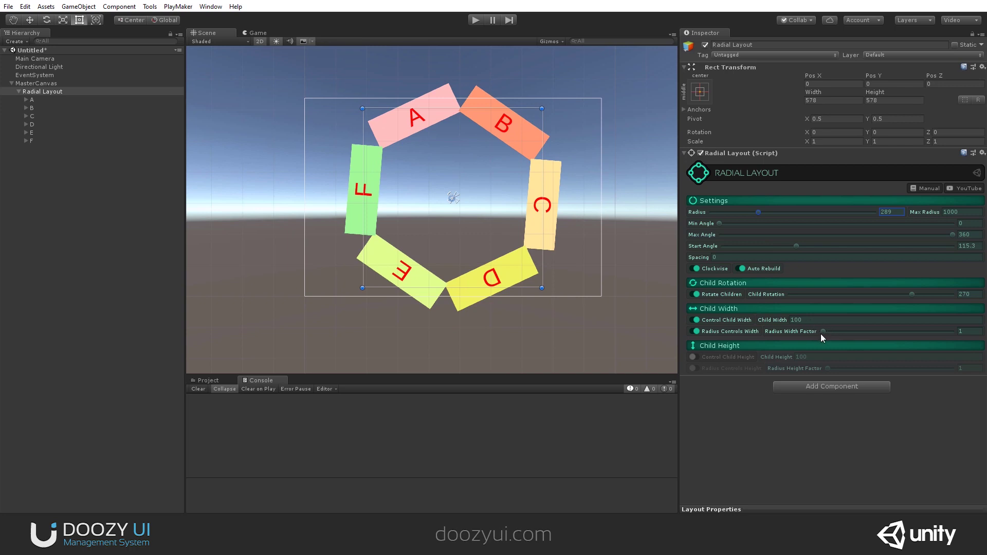
left_click_drag(821, 335, 821, 334)
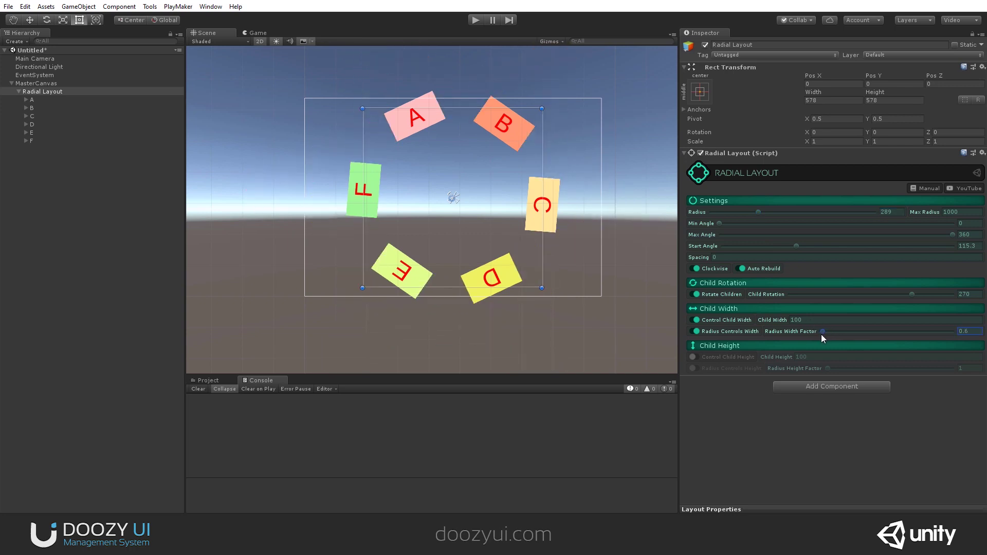
left_click(823, 322)
type("20")
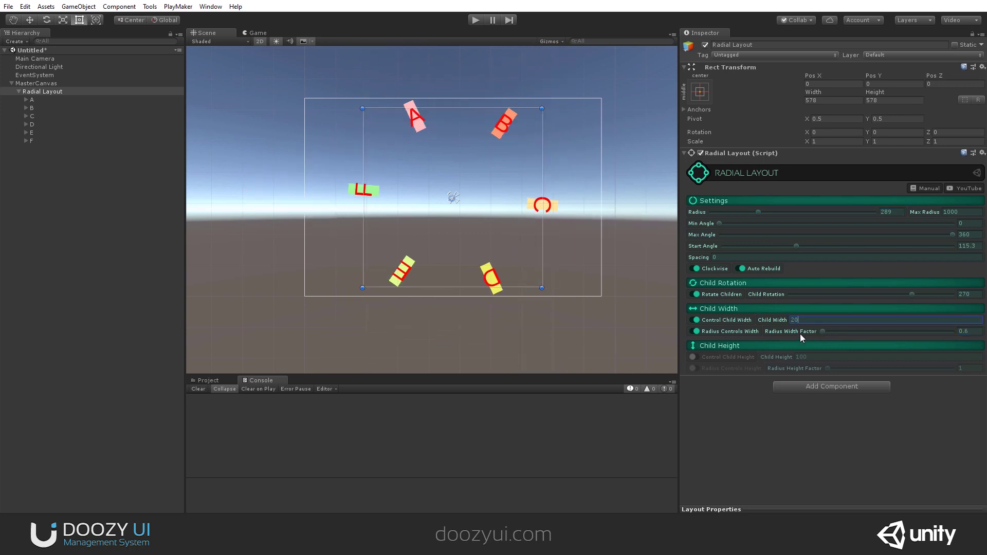
left_click_drag(823, 332, 826, 332)
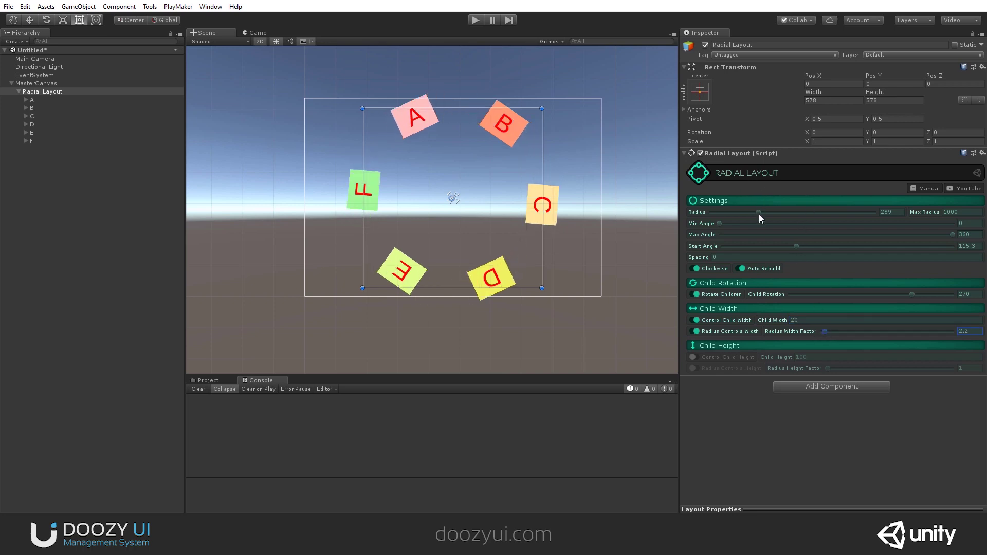
mouse_move(759, 214)
left_mouse_down()
mouse_move(806, 217)
mouse_move(775, 215)
left_mouse_up()
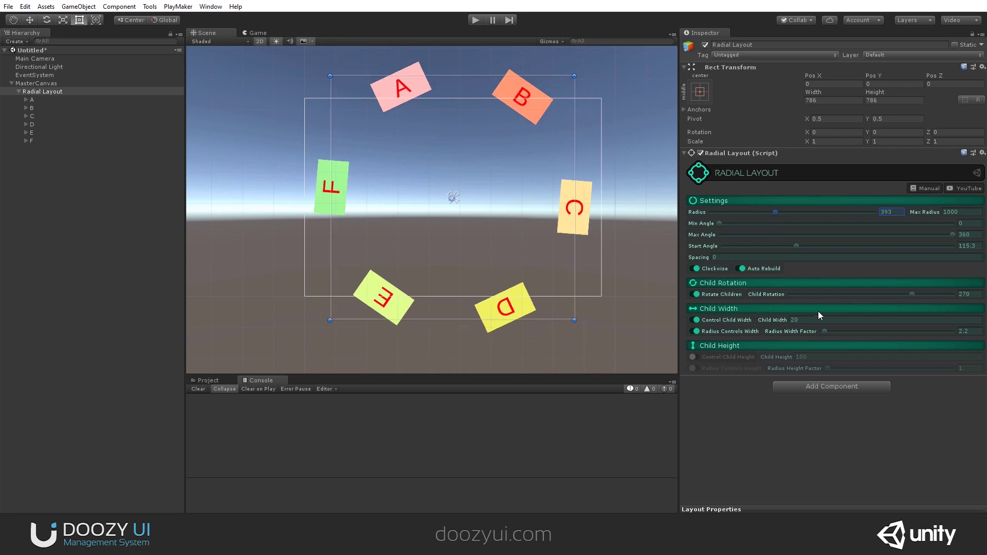
left_click_drag(824, 332, 827, 331)
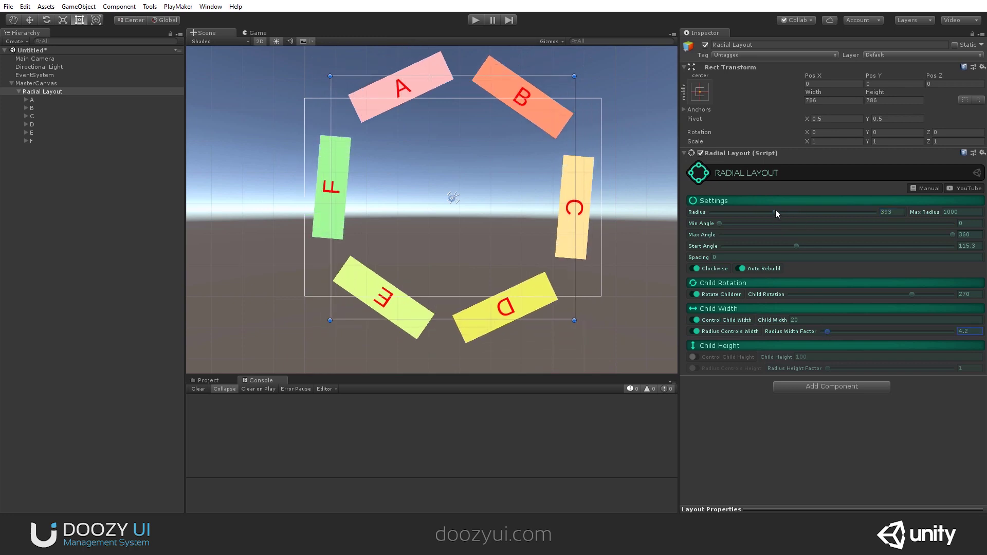
mouse_move(776, 211)
left_mouse_down()
mouse_move(830, 214)
mouse_move(728, 215)
mouse_move(758, 216)
left_mouse_up()
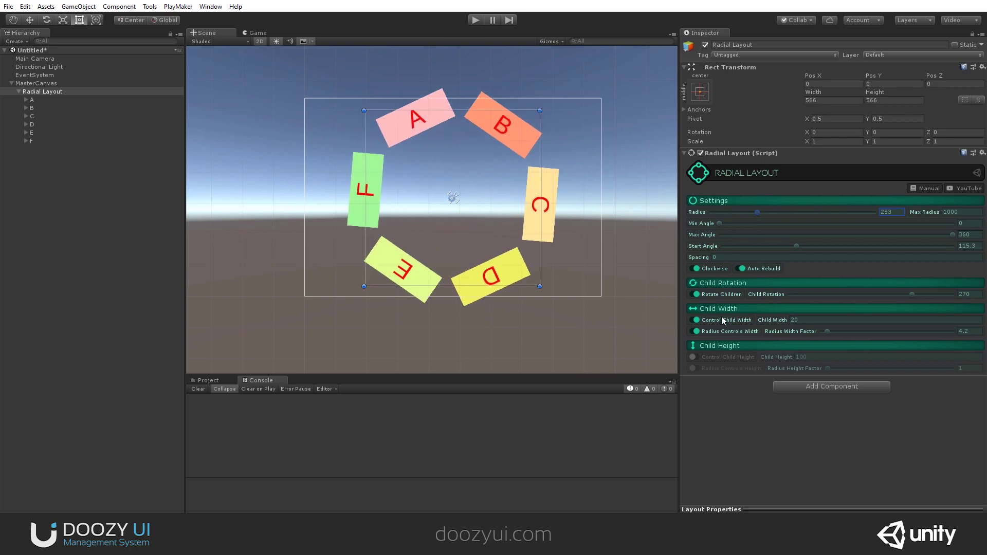
Step: Turn on Control Child Height with Child Height 20 and enable Radius Controls Height
scroll(508, 245, "up", 3)
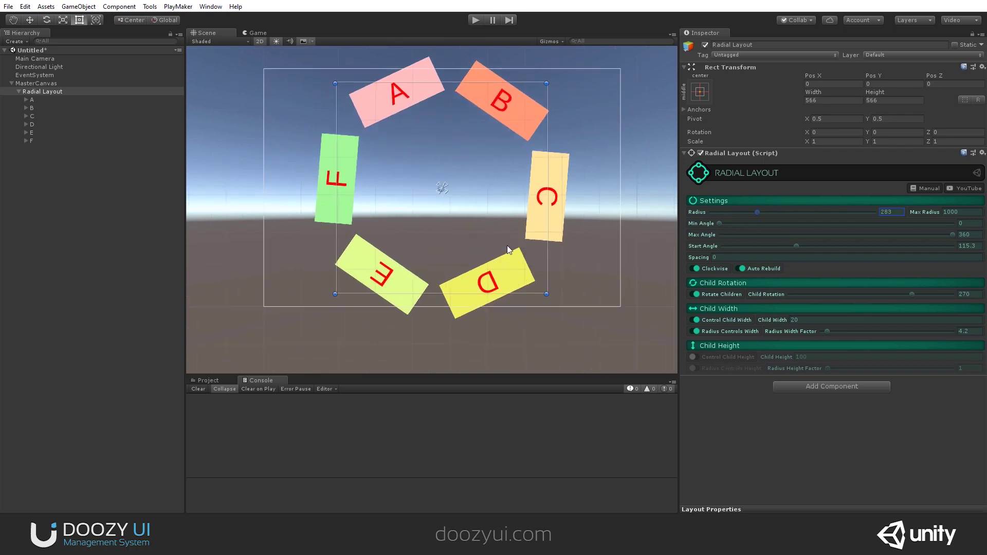
left_click(692, 357)
left_click(817, 357)
type("0")
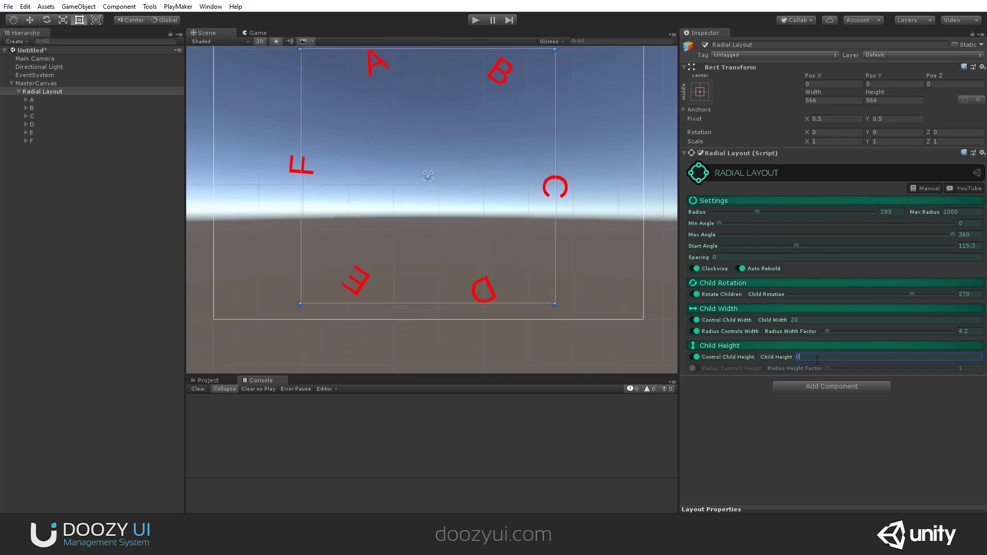
type("20")
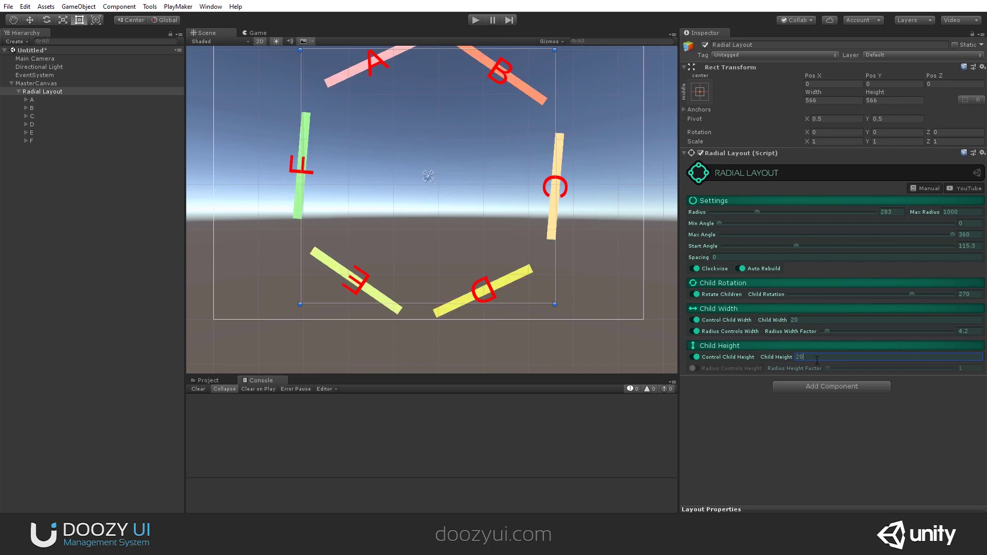
left_click(696, 368)
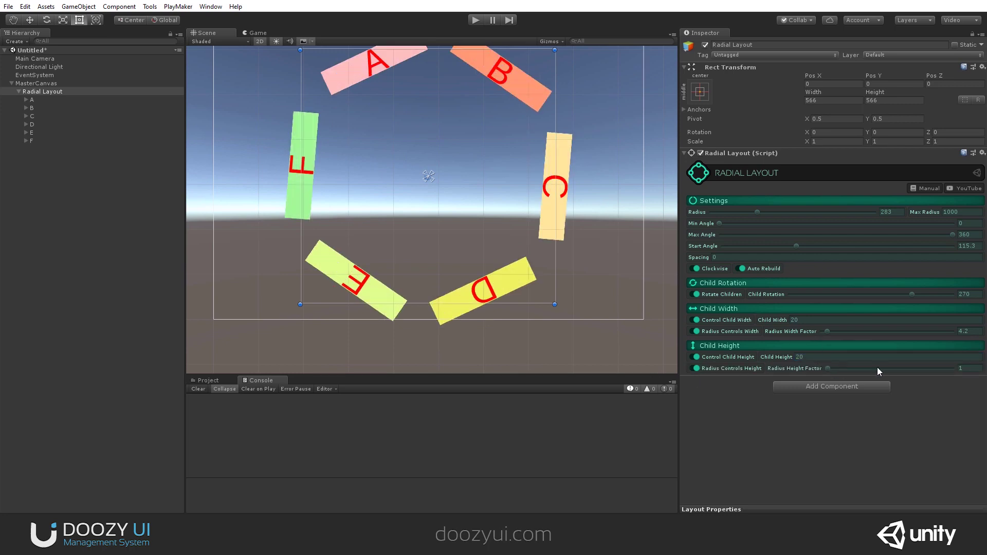
Step: Set Radius Width and Height Factors to 4, enlarge the radius, and turn off Control Child Width
left_click(979, 335)
type("1")
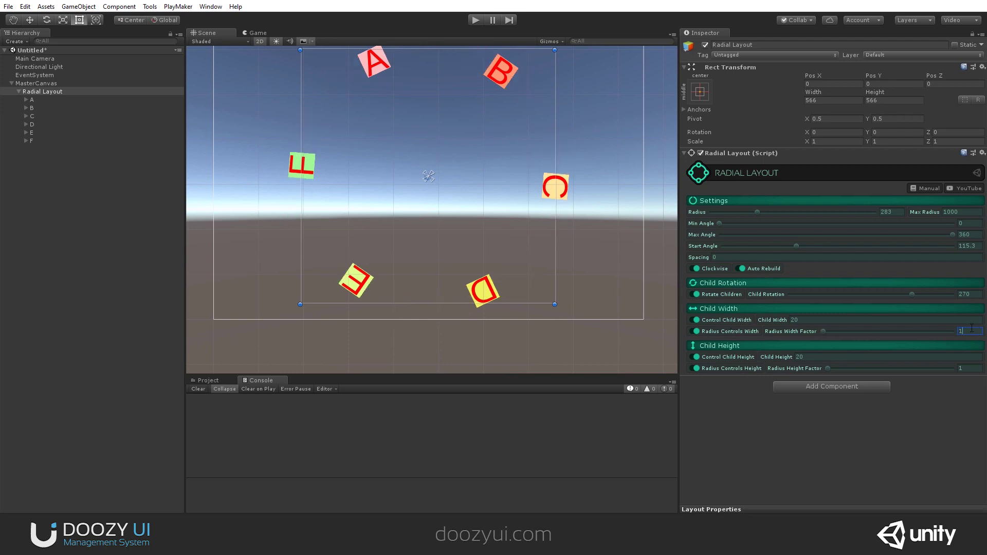
key("BackSpace")
type("4")
left_click(970, 368)
type("4")
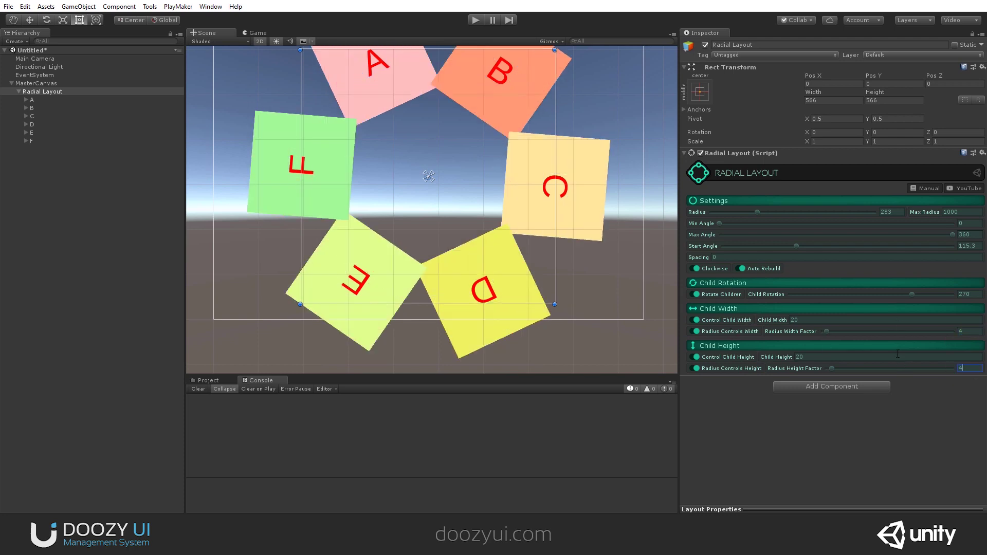
scroll(471, 180, "down", 3)
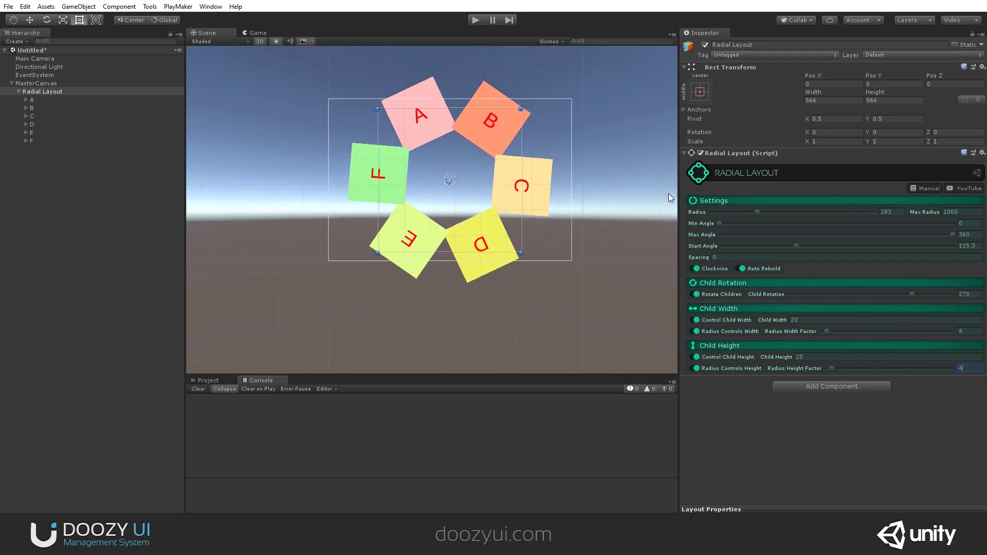
mouse_move(765, 216)
left_mouse_down()
mouse_move(819, 211)
mouse_move(763, 212)
left_mouse_up()
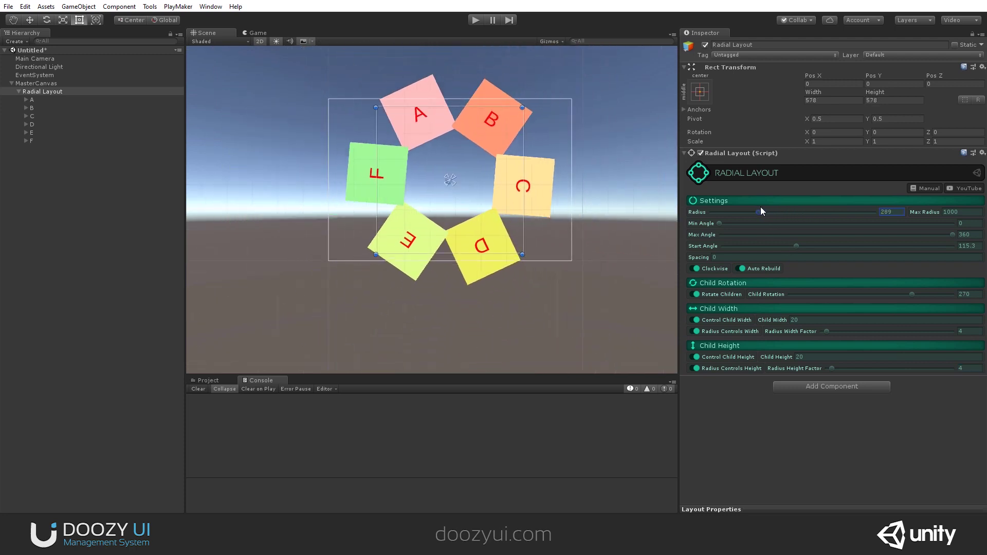
left_click(697, 320)
Step: Enlarge the radius, set Start Angle 87.1 and Min Angle 119.7, and turn off Control Child Height
mouse_move(770, 215)
left_mouse_down()
mouse_move(807, 209)
mouse_move(726, 205)
mouse_move(807, 209)
mouse_move(775, 199)
mouse_move(761, 200)
mouse_move(765, 208)
left_mouse_up()
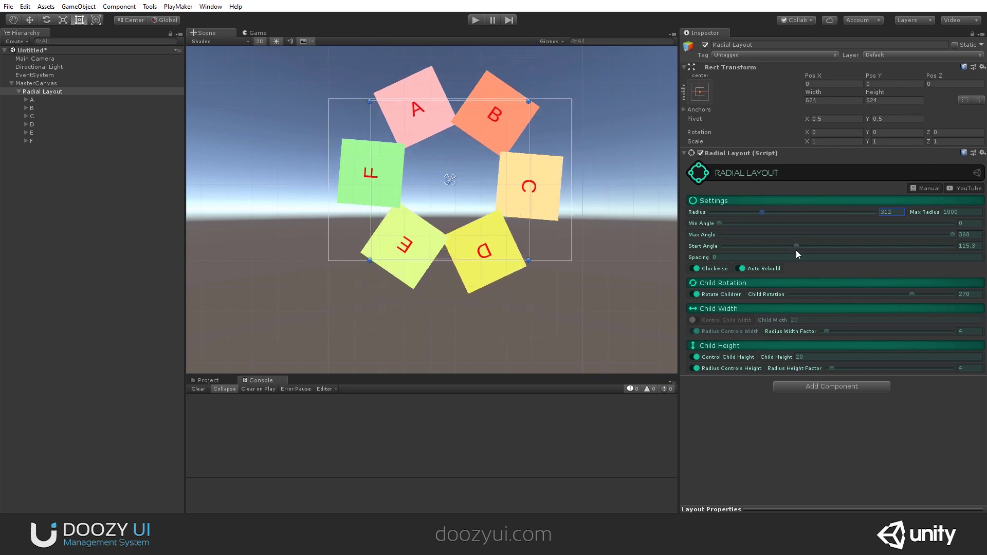
mouse_move(797, 251)
left_mouse_down()
mouse_move(769, 245)
mouse_move(779, 249)
left_mouse_up()
left_click_drag(723, 224, 761, 211)
left_click(696, 357)
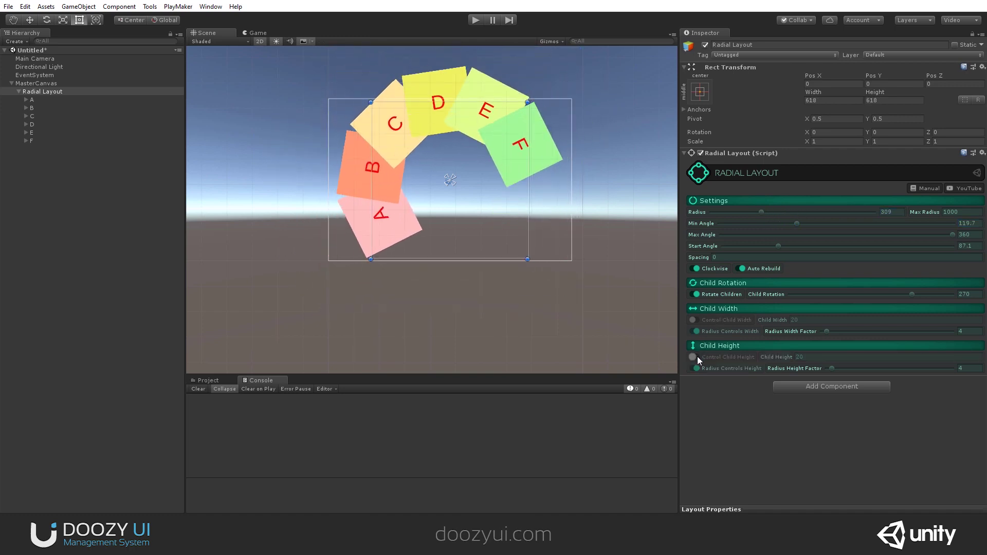
left_click(51, 102)
Step: Select tiles A–F and set their Rect Transform Width and Height to 128
left_click(36, 135, "shift")
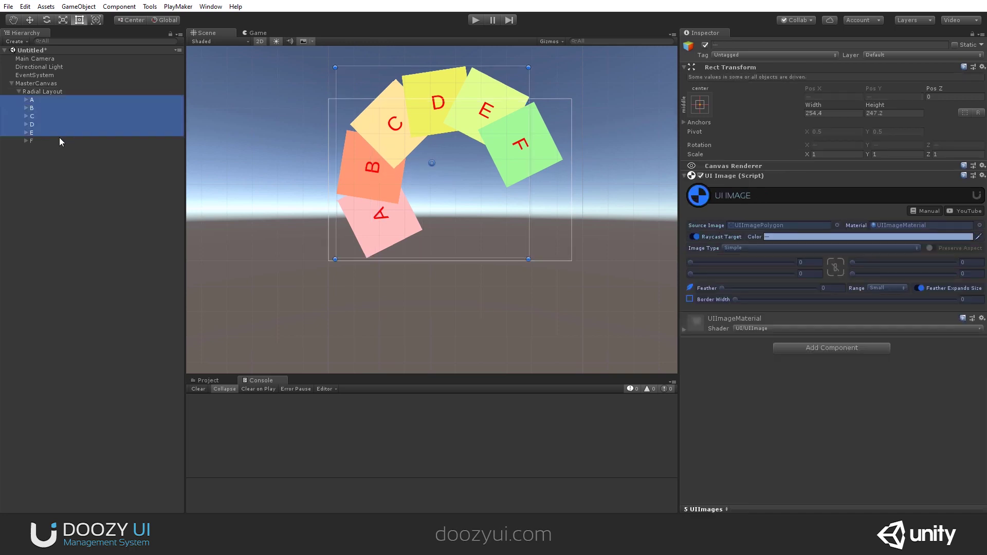
left_click(59, 140, "shift")
left_click(833, 112)
type("64")
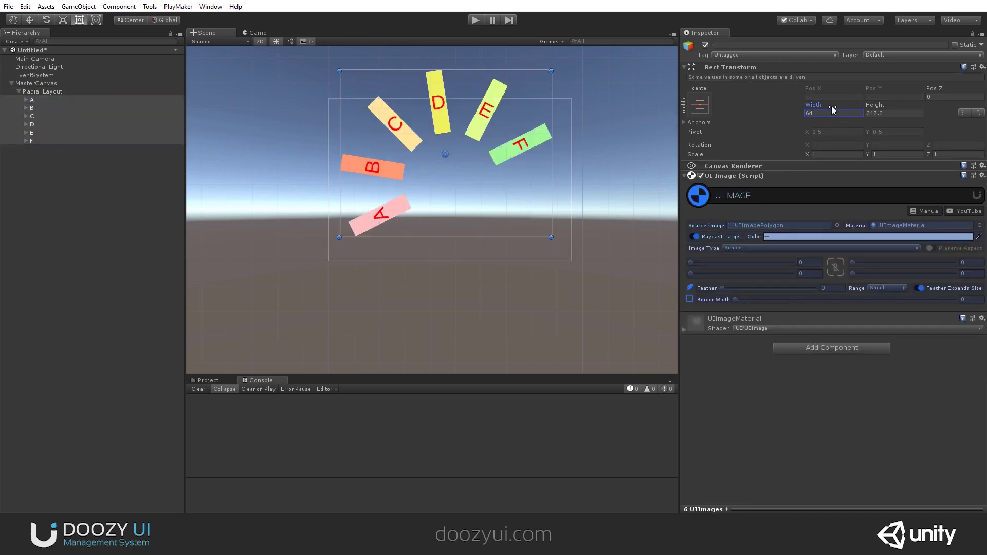
key("Tab")
type("64")
left_click_drag(834, 106, 692, 105)
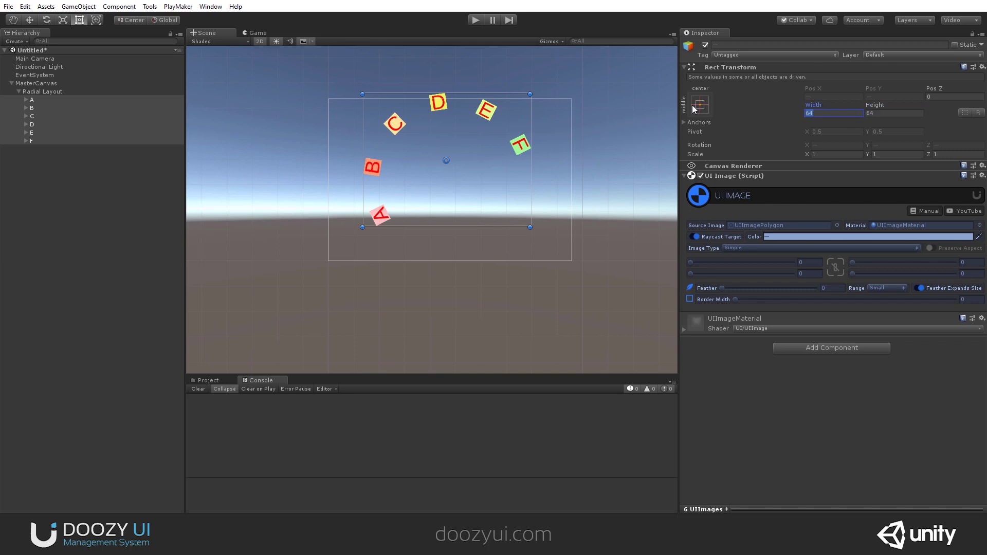
type("128")
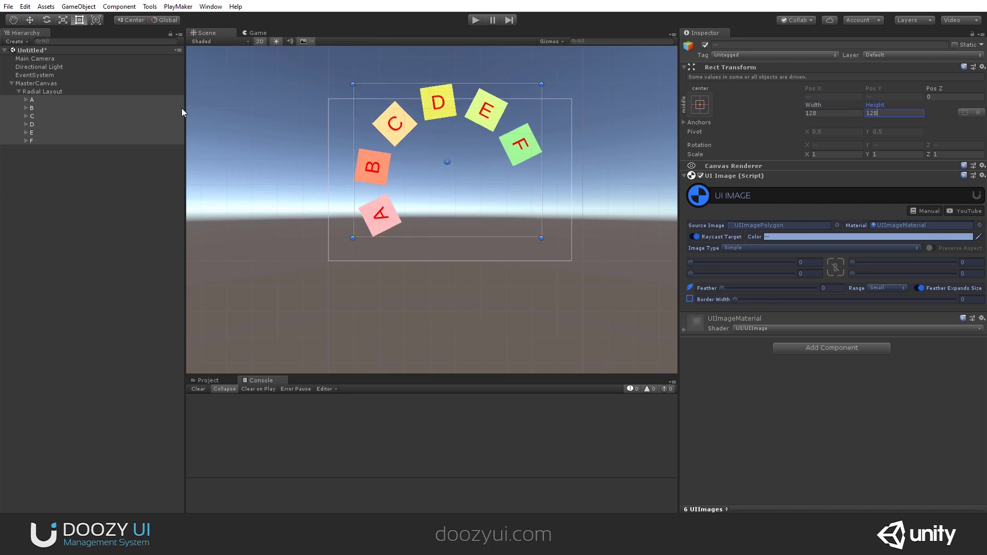
left_click(59, 92)
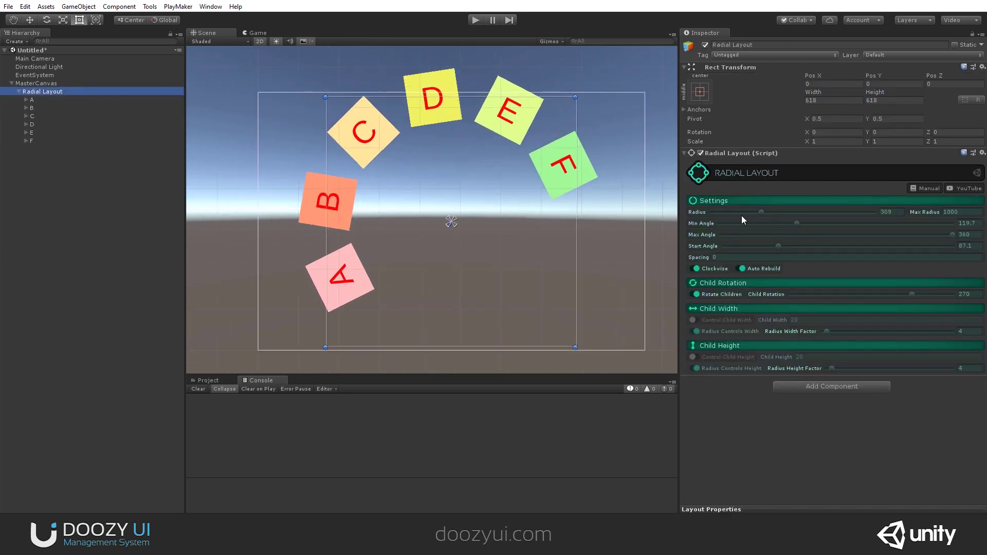
Step: Shrink the radius to about 265, reset the angles, and turn off Rotate Children
left_click_drag(757, 212, 698, 224)
left_click_drag(782, 246, 715, 239)
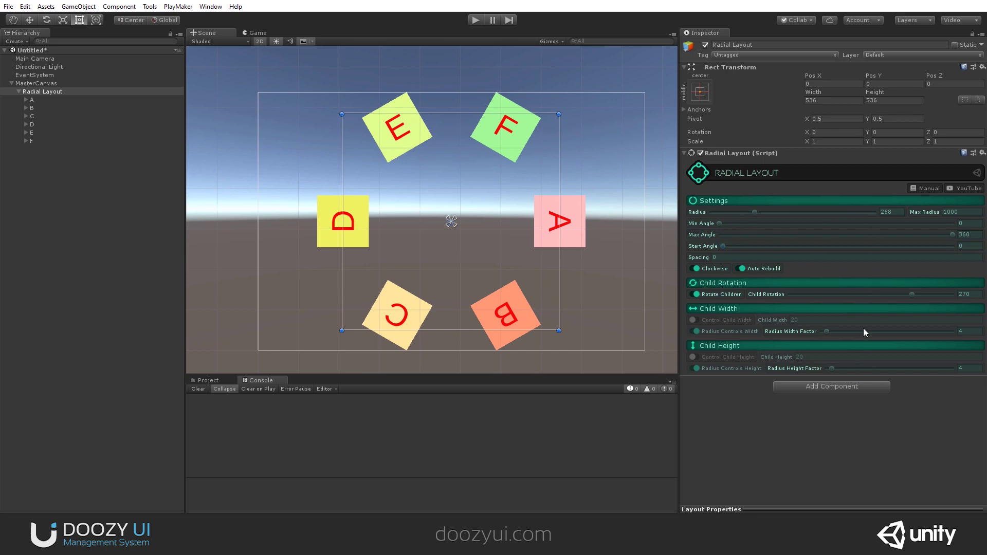
left_click_drag(912, 294, 817, 294)
left_click(700, 294)
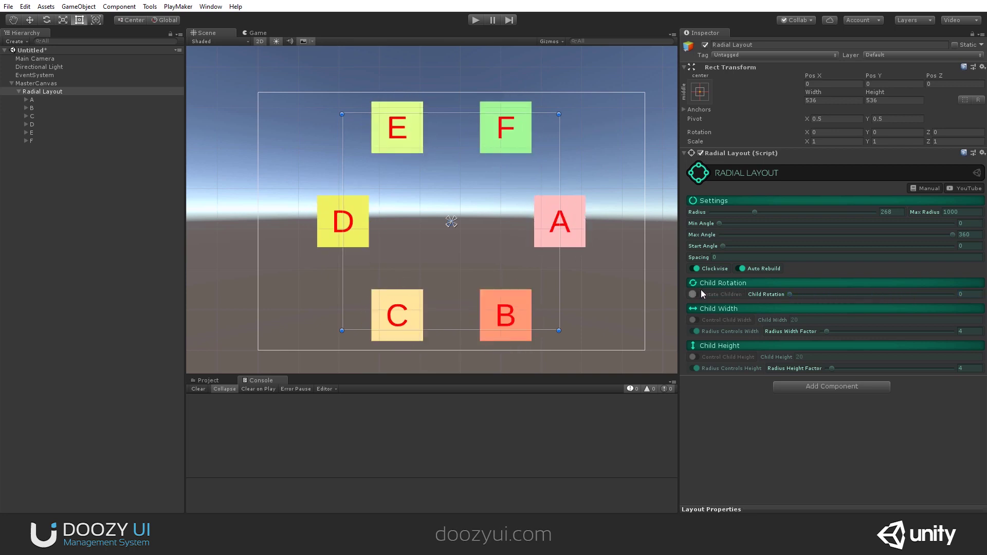